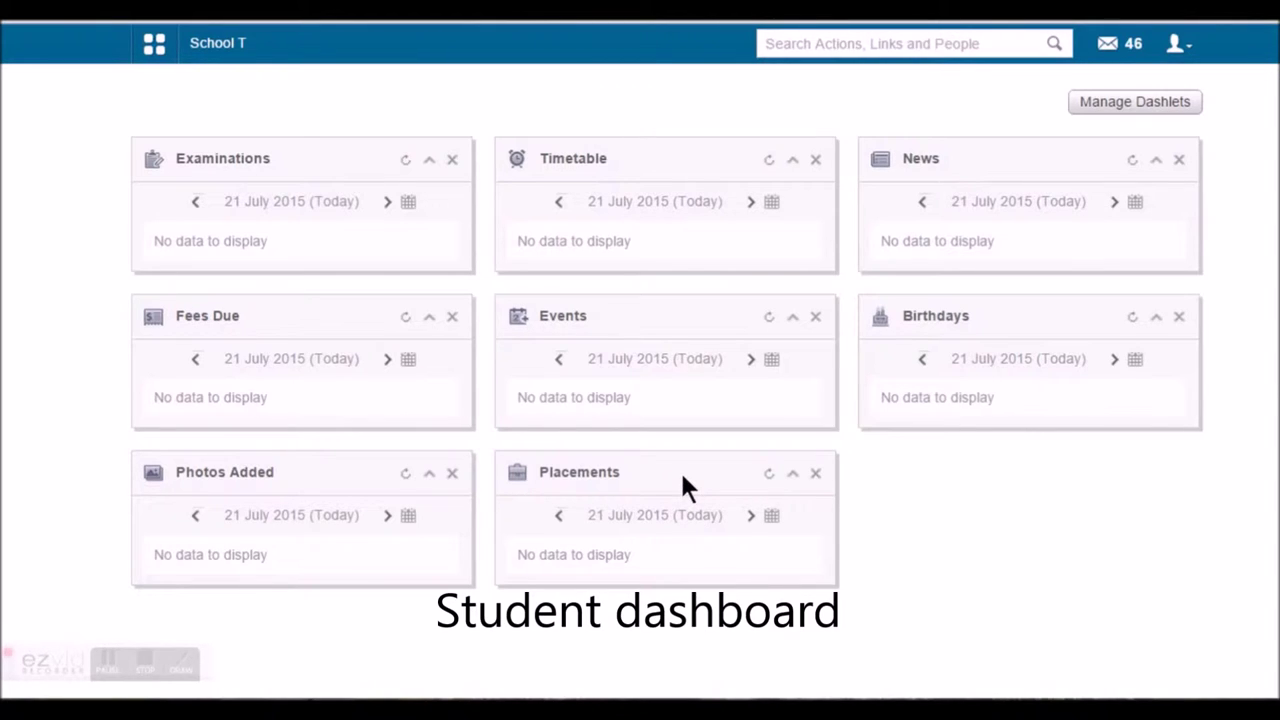
Log out and sign back in with the student account, declining Chrome's offer to save the password
{"action": "left_click", "coordinate": [1178, 44]}
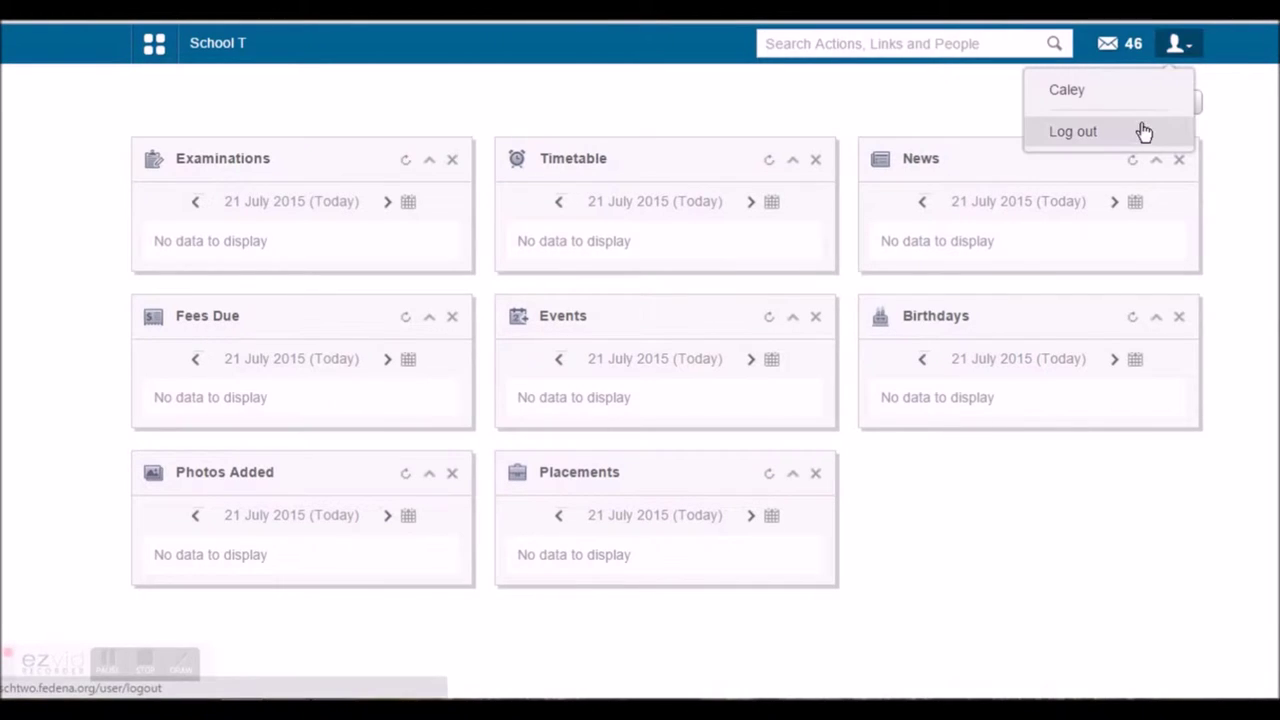
{"action": "left_click", "coordinate": [1110, 134]}
{"action": "double_click", "coordinate": [670, 280]}
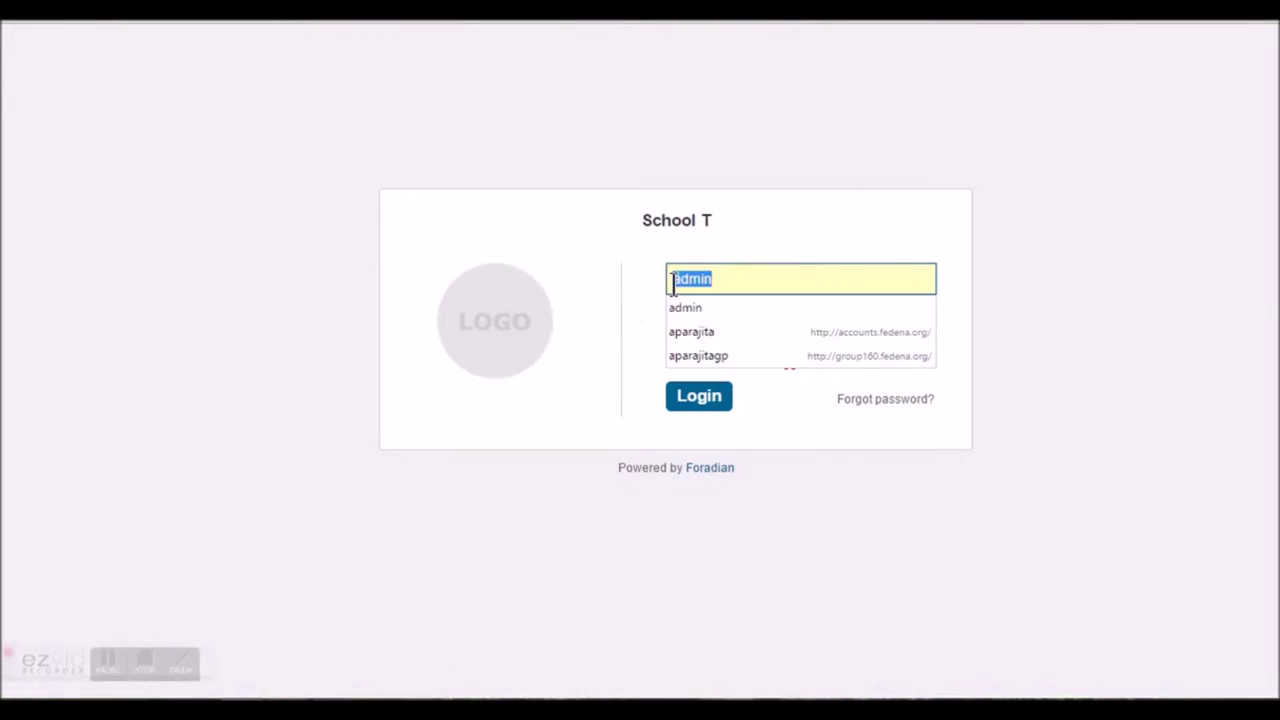
{"action": "type", "text": "user6"}
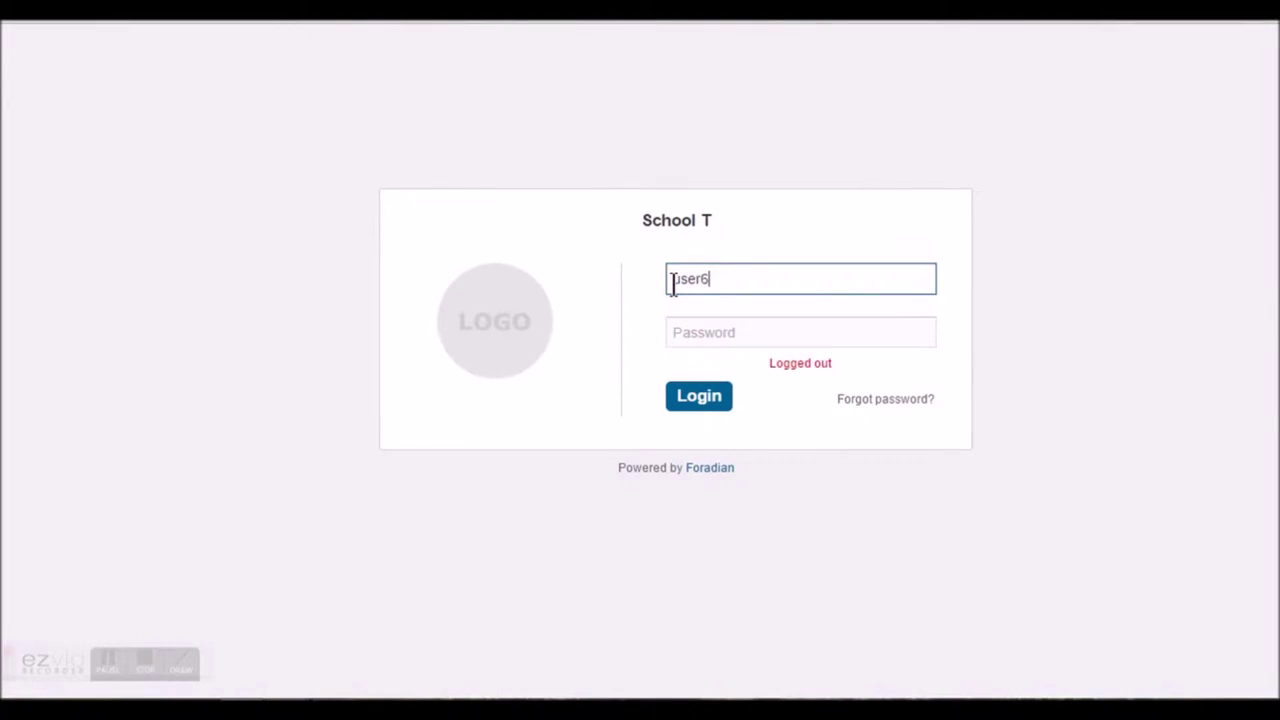
{"action": "key", "text": "Tab"}
{"action": "type", "text": "user6123"}
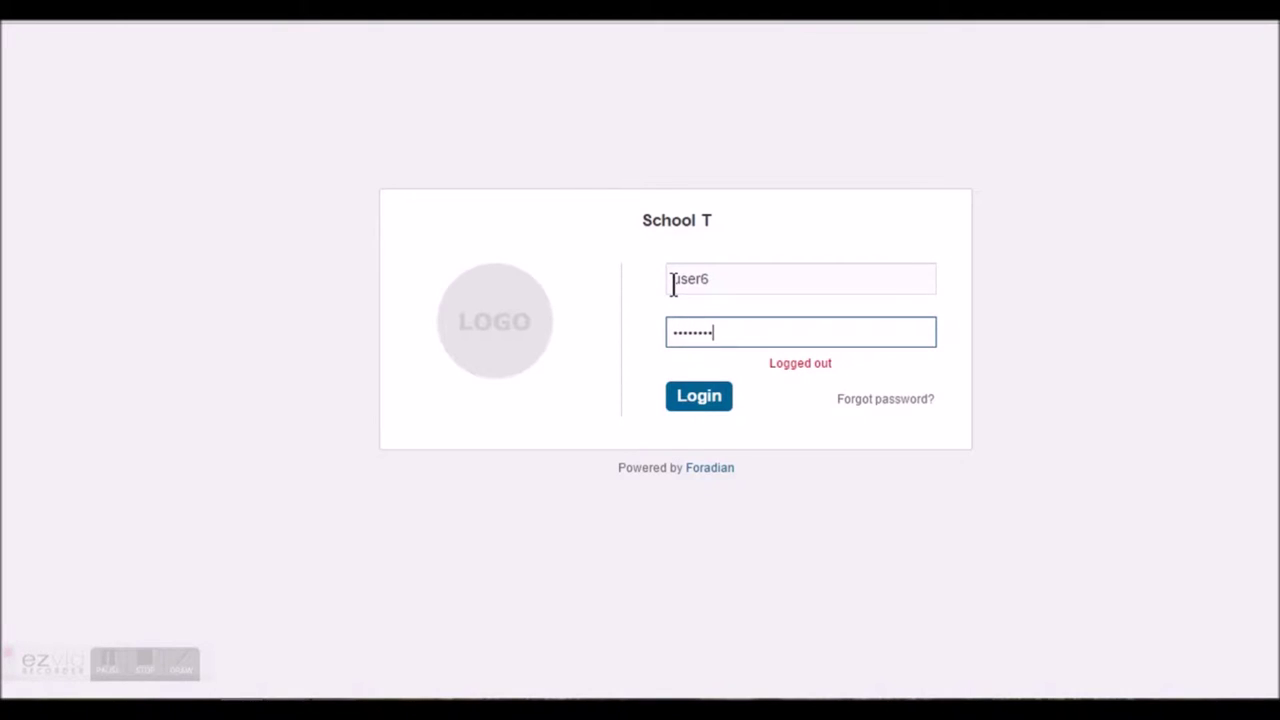
{"action": "key", "text": "Return"}
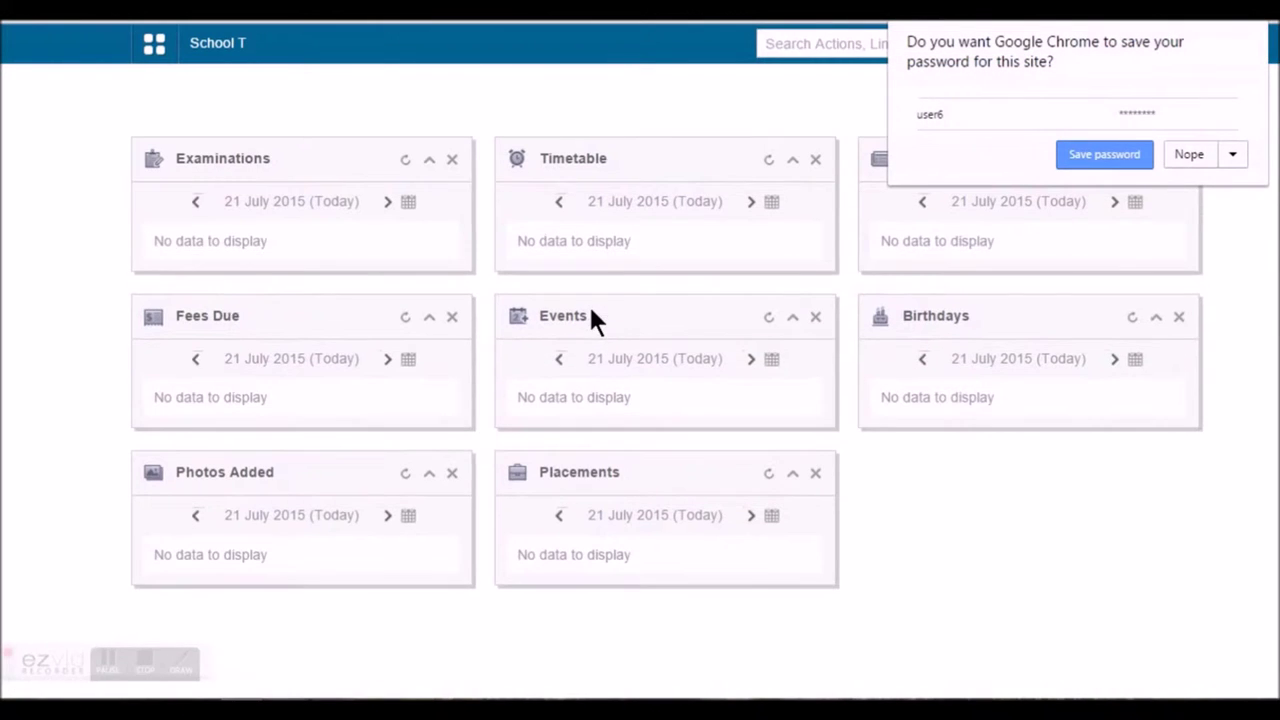
{"action": "left_click", "coordinate": [1168, 156]}
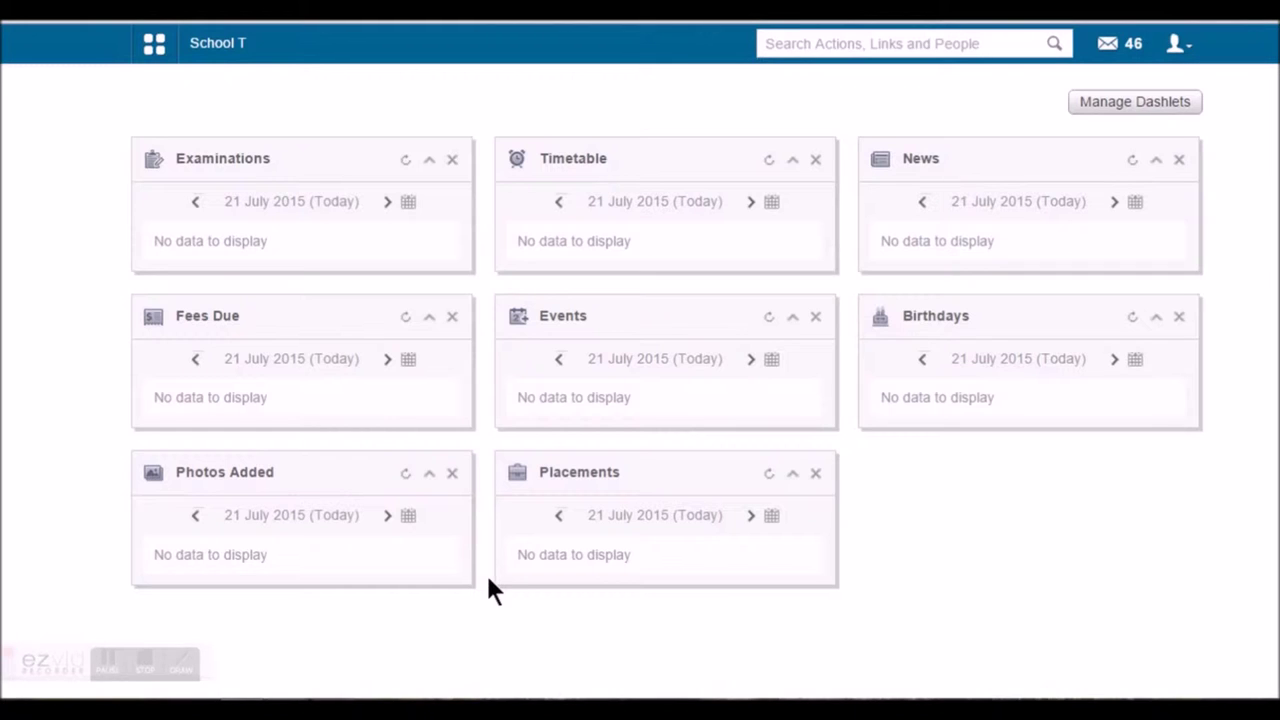
{"action": "left_click", "coordinate": [1108, 113]}
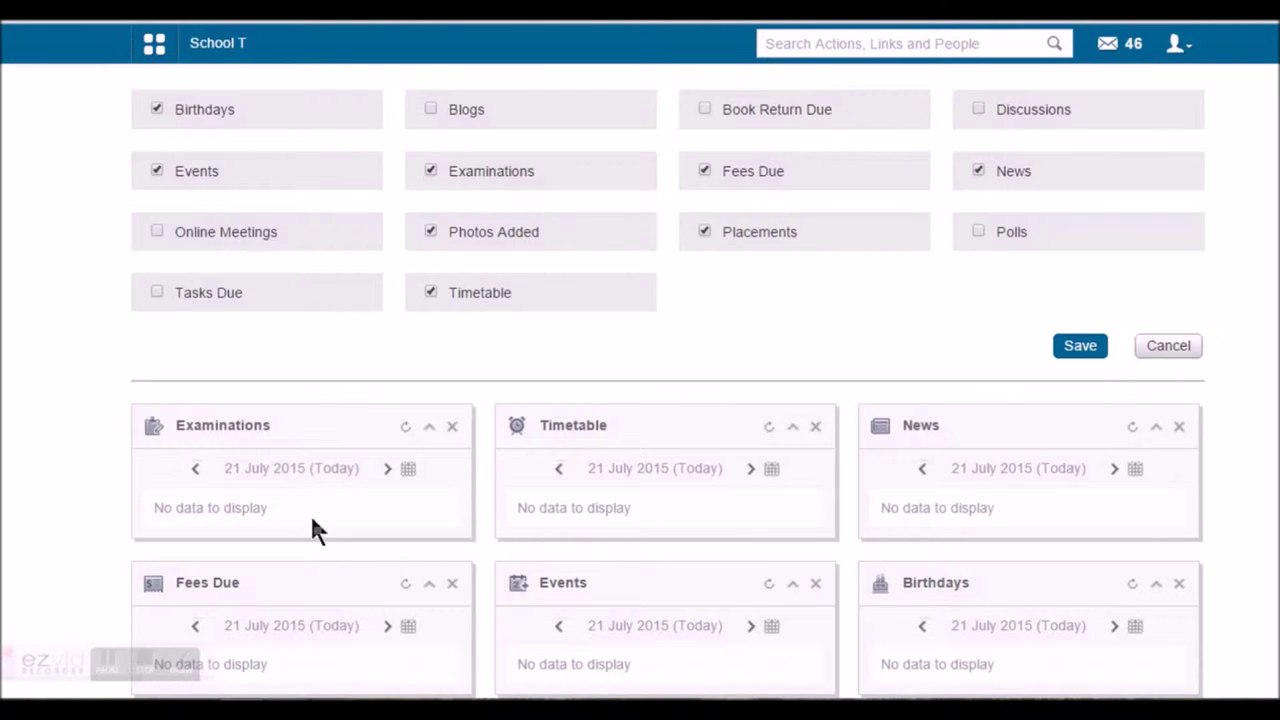
Cancel the dashlet list and move the Examinations dashlet forward to 24 July 2015
{"action": "left_click", "coordinate": [1160, 346]}
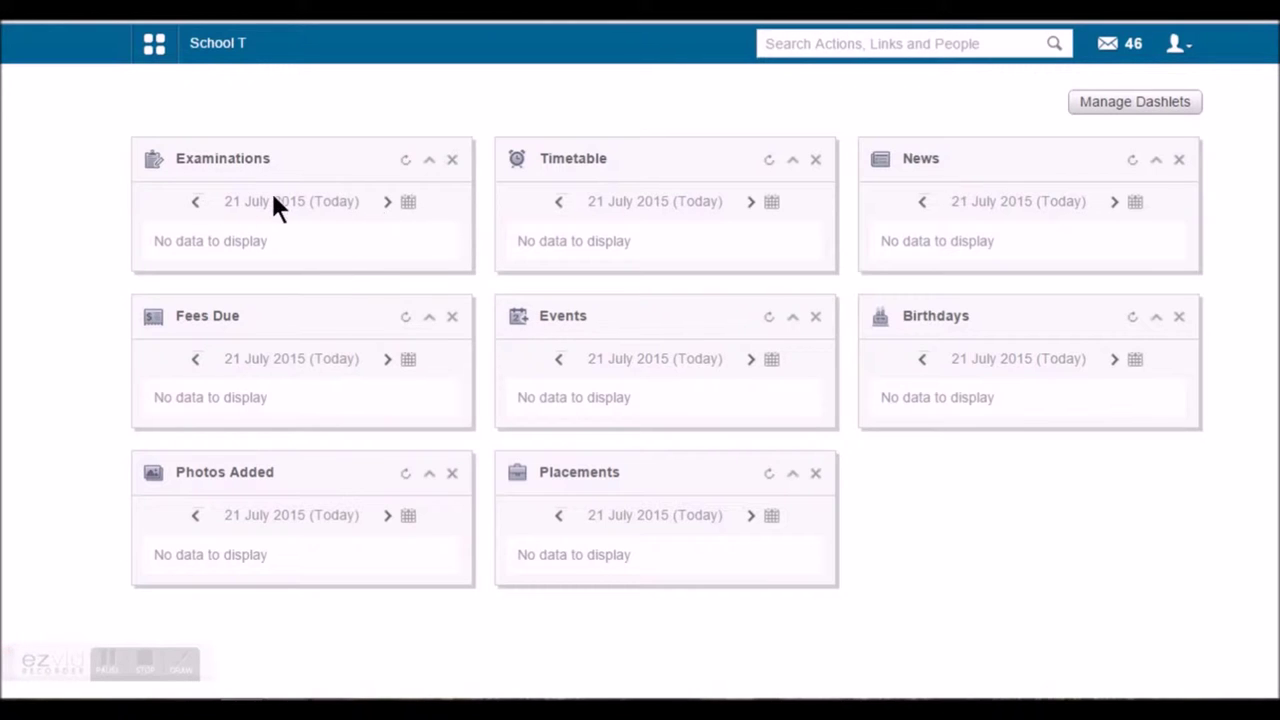
{"action": "double_click", "coordinate": [388, 202]}
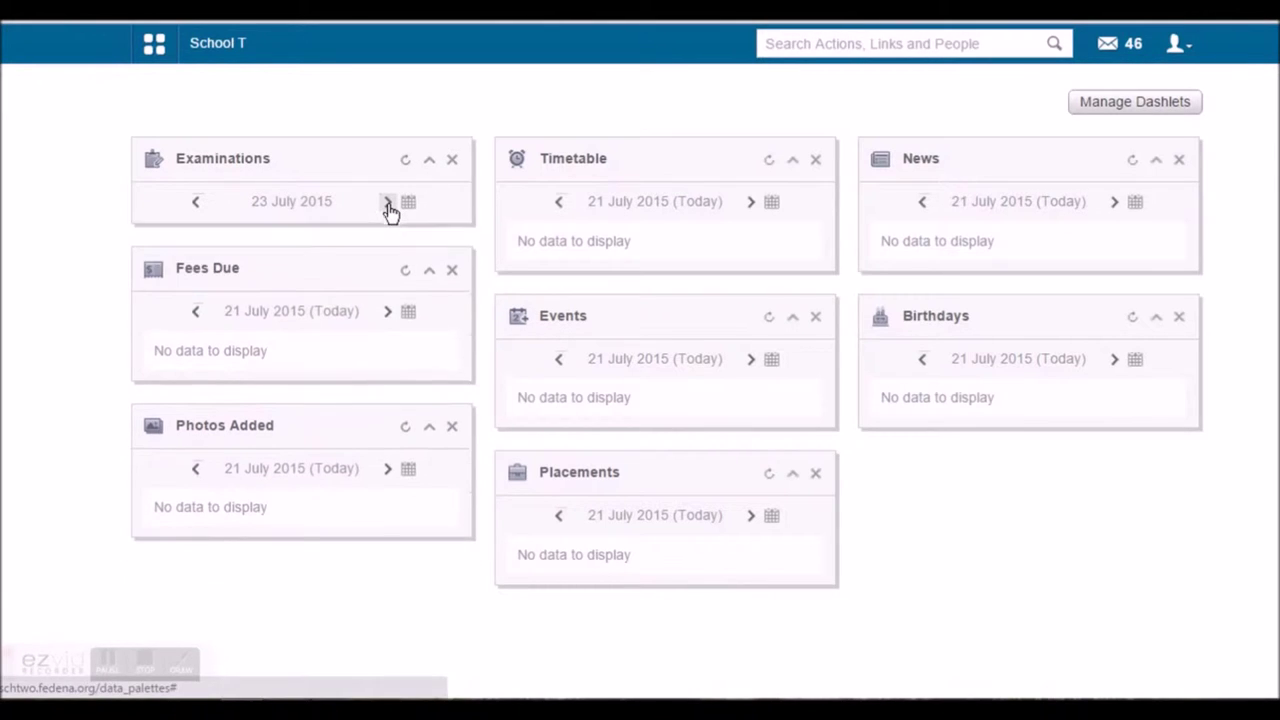
{"action": "left_click", "coordinate": [388, 202]}
{"action": "left_click", "coordinate": [408, 202]}
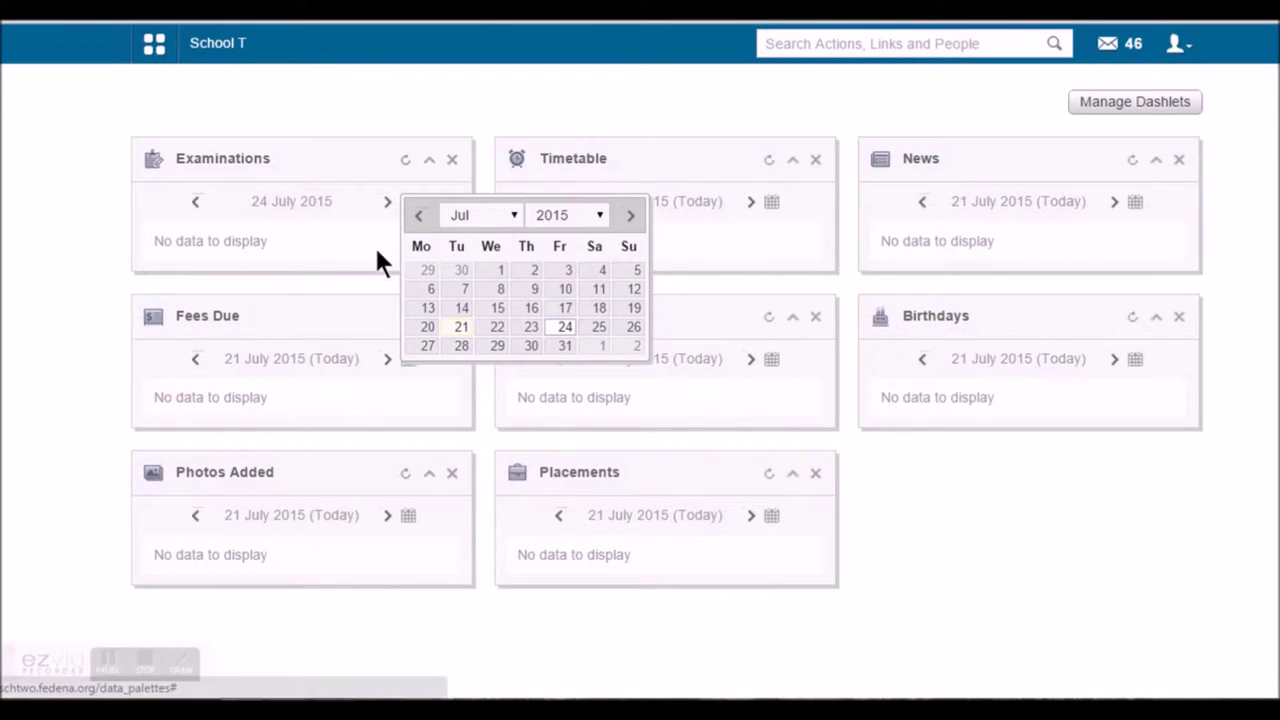
{"action": "left_click", "coordinate": [69, 229]}
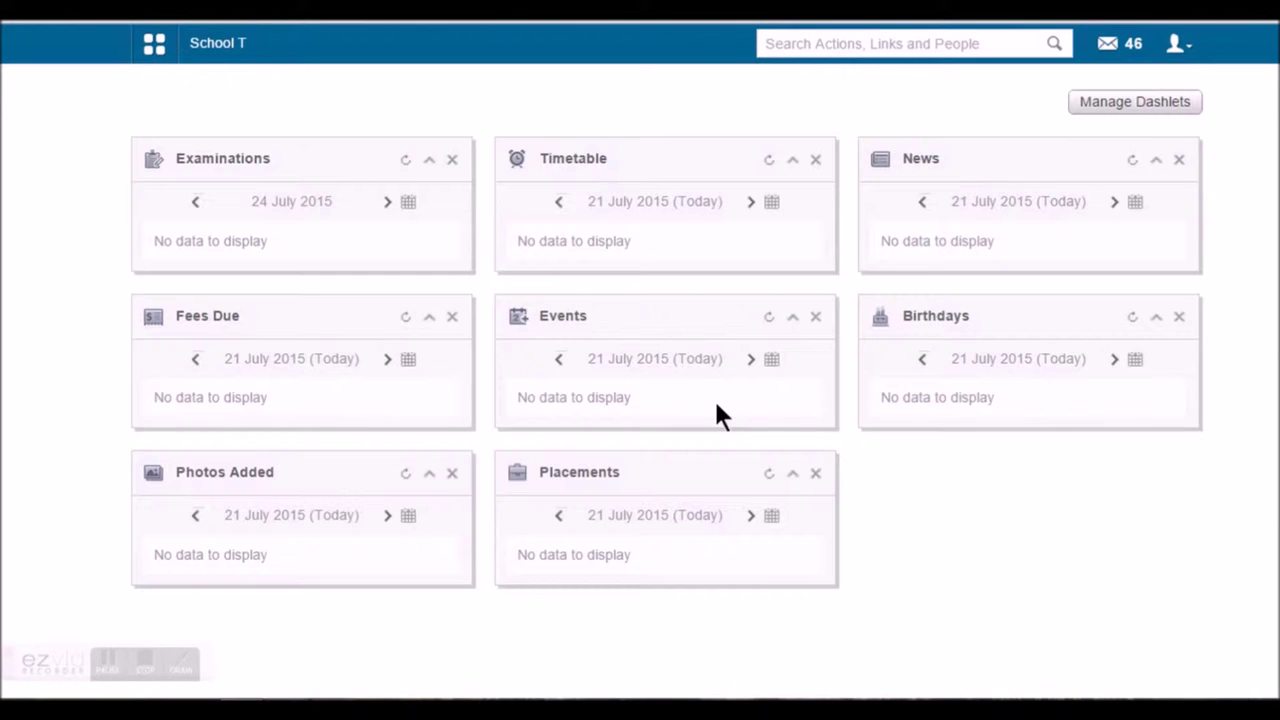
Reopen the dashlet selection list and scroll through its options
{"action": "left_click", "coordinate": [1114, 112]}
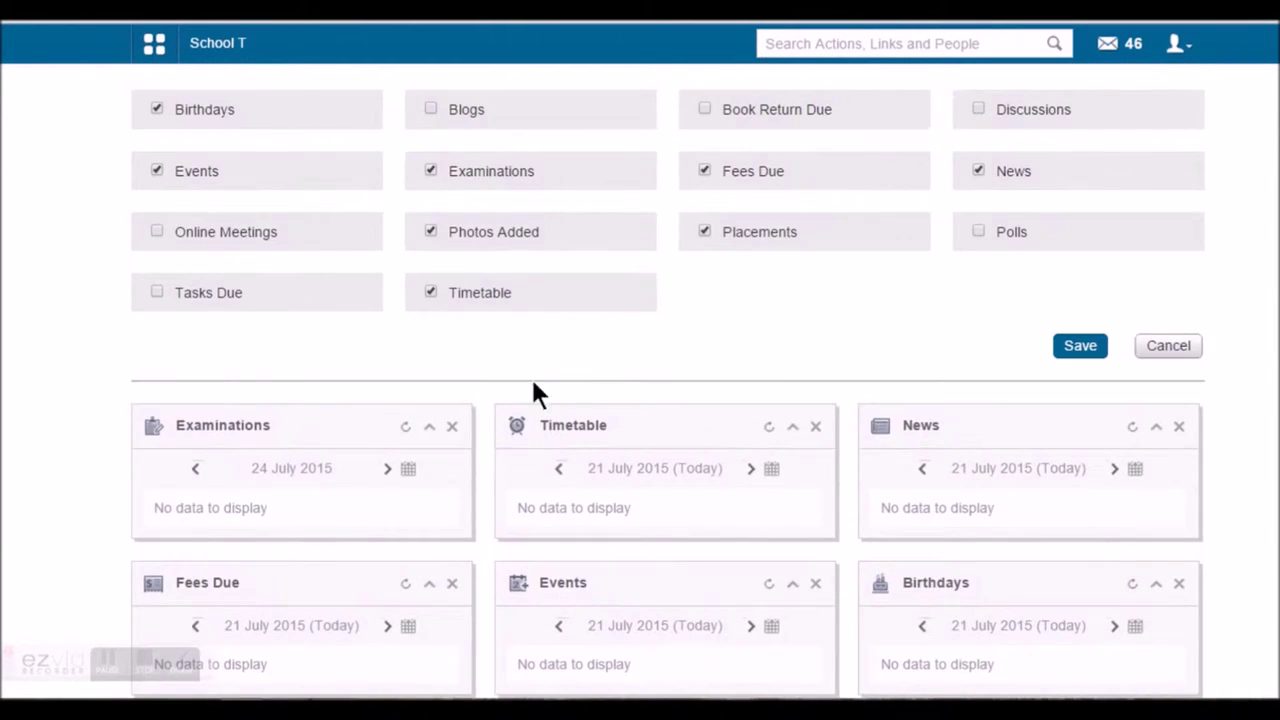
{"action": "scroll", "coordinate": [540, 390], "scroll_direction": "down", "scroll_amount": 5}
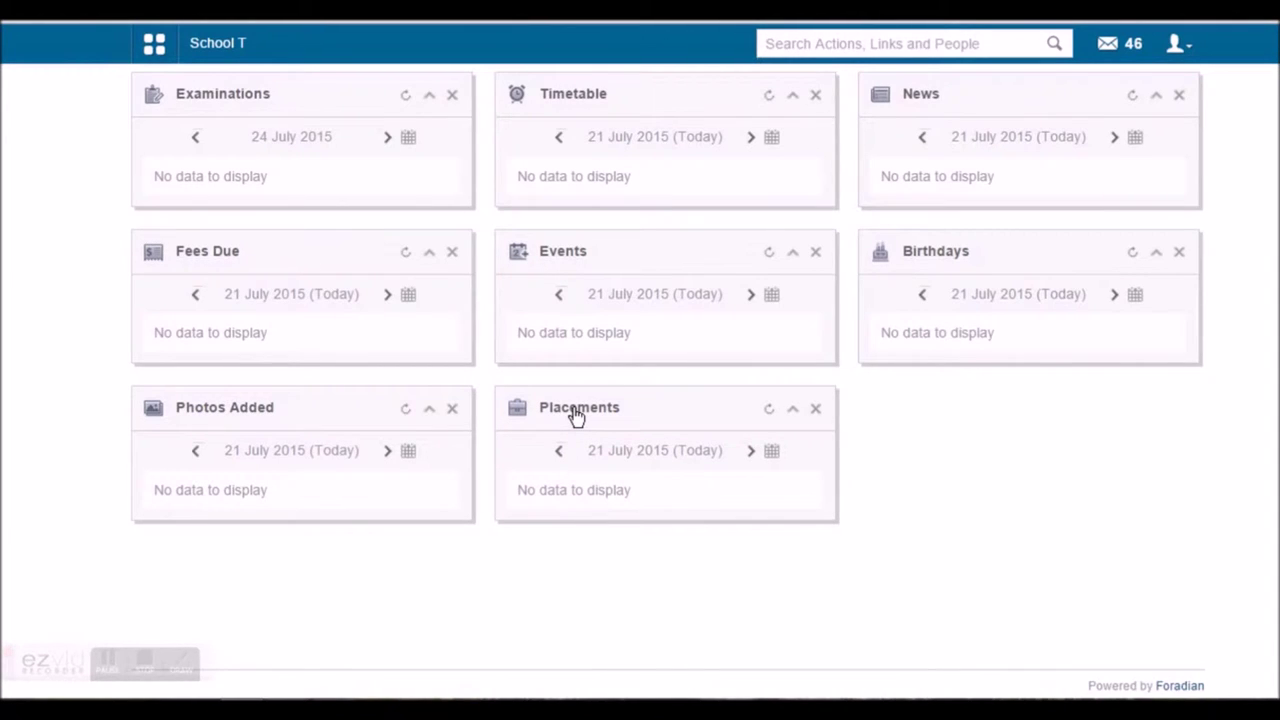
{"action": "scroll", "coordinate": [576, 416], "scroll_direction": "up", "scroll_amount": 5}
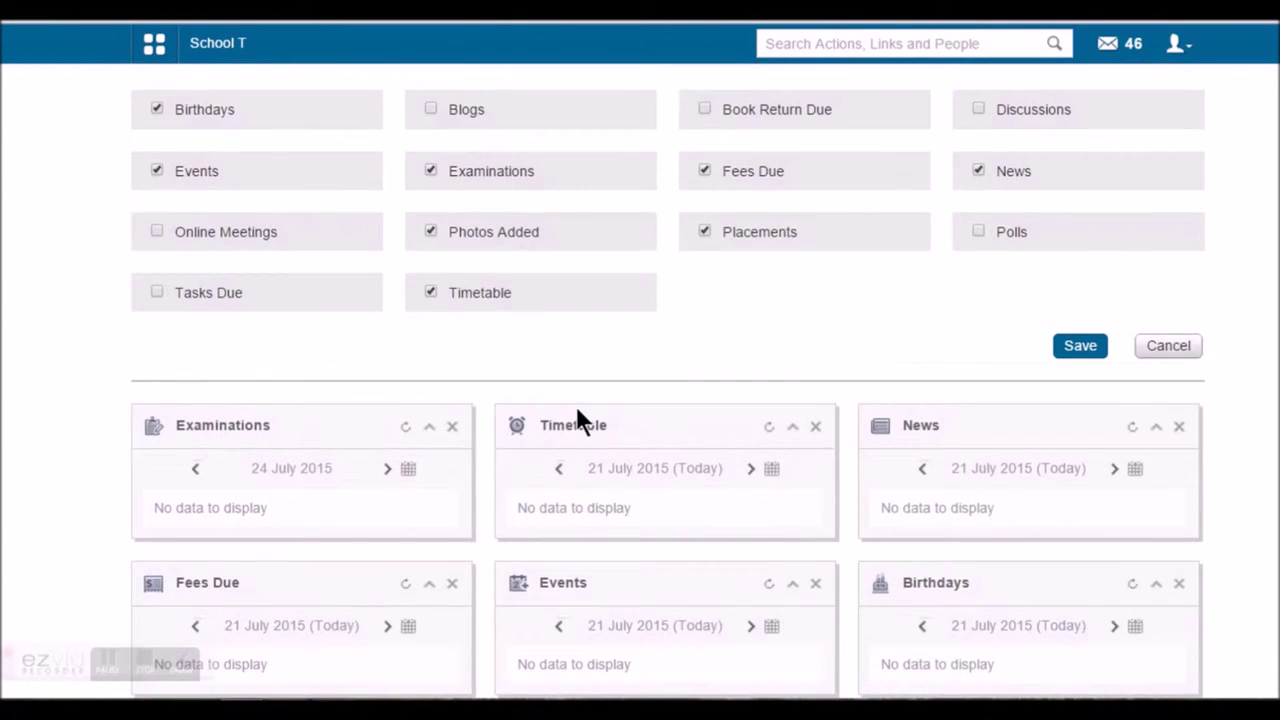
Show the header grid menu's Academics tab, listing modules from Assignment through Timetable
{"action": "left_click", "coordinate": [153, 45]}
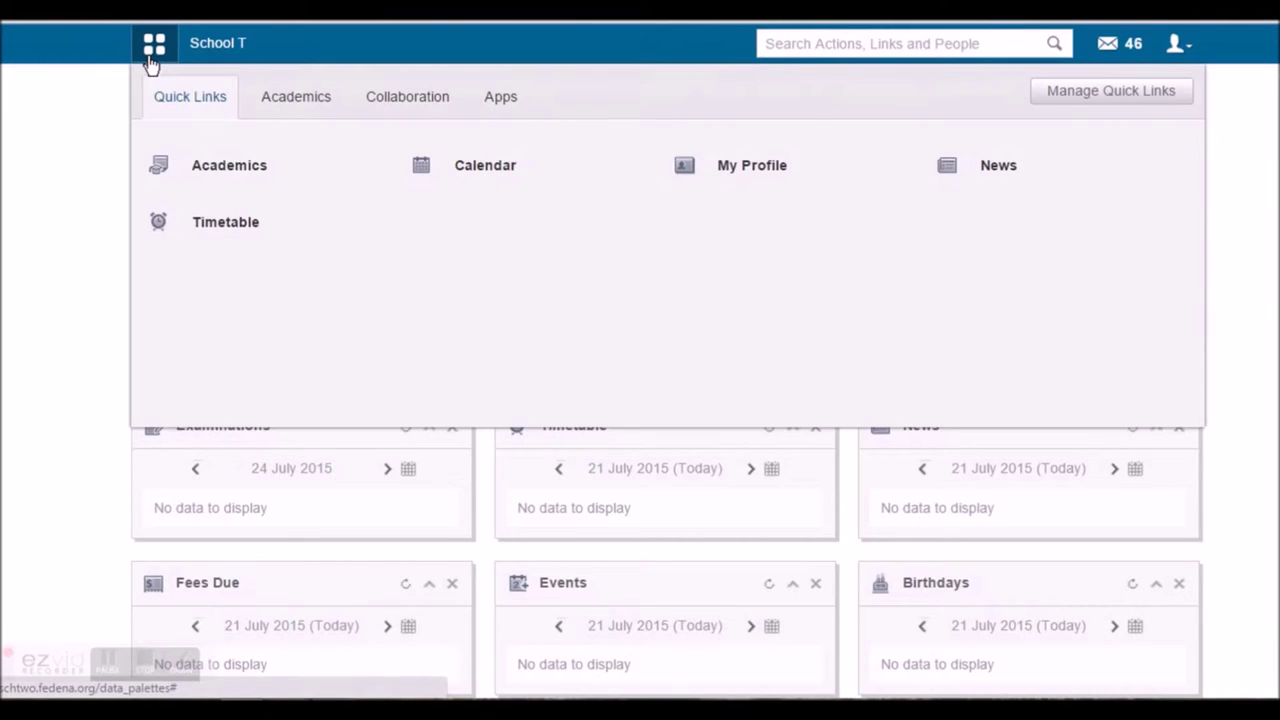
{"action": "left_click", "coordinate": [288, 110]}
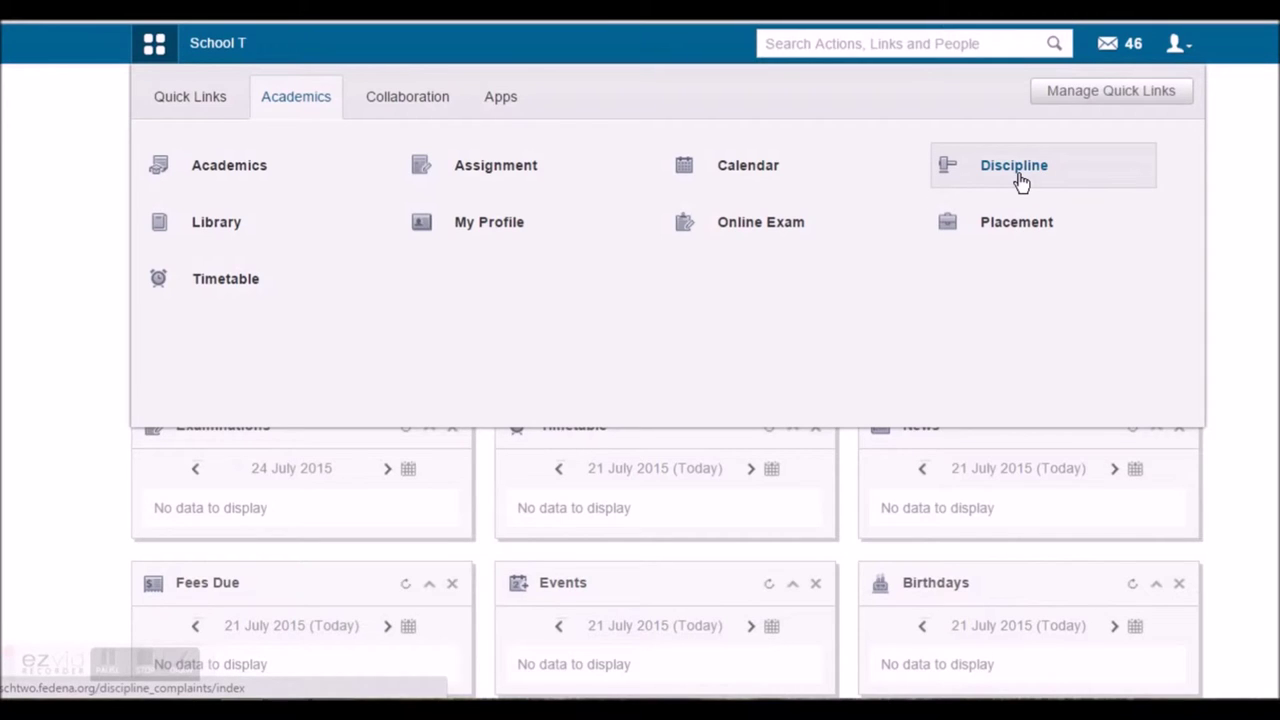
{"action": "mouse_move", "coordinate": [222, 234]}
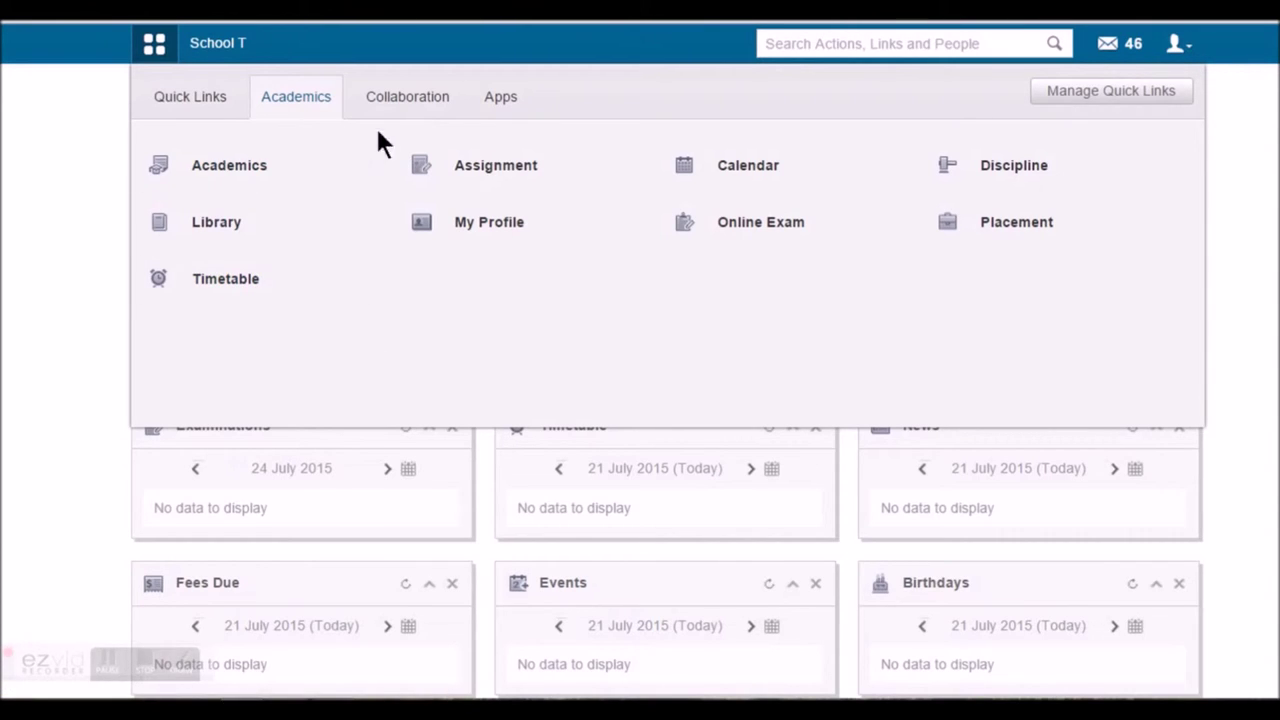
Switch the grid menu to Collaboration, showing Blog, Discussion, Documents, Gallery, Google Docs, Poll and Tasks
{"action": "left_click", "coordinate": [403, 104]}
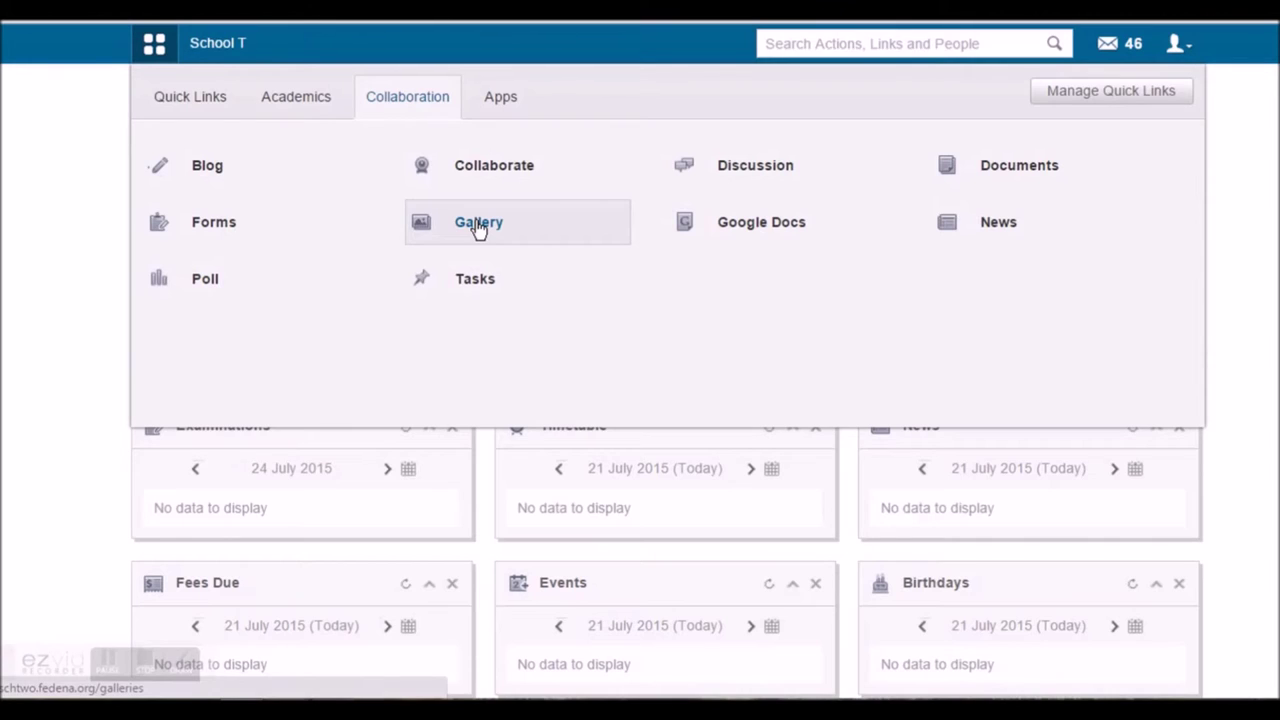
{"action": "mouse_move", "coordinate": [740, 229]}
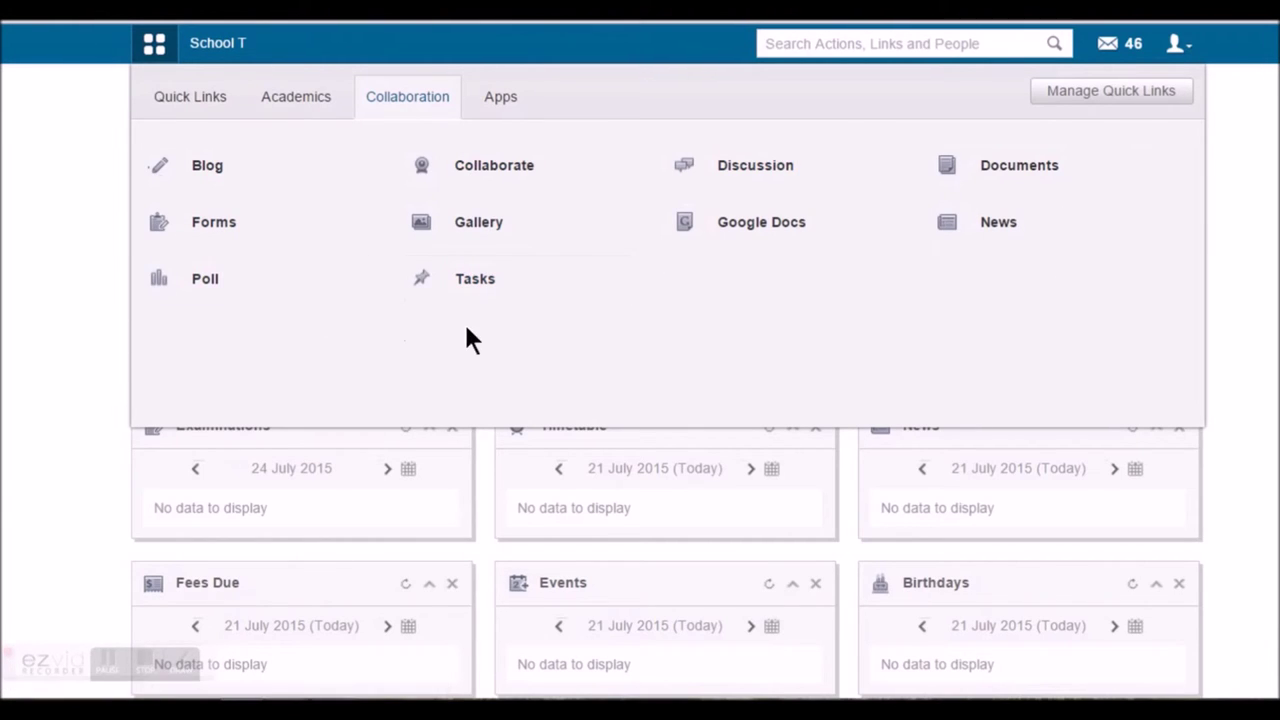
{"action": "left_click", "coordinate": [498, 98]}
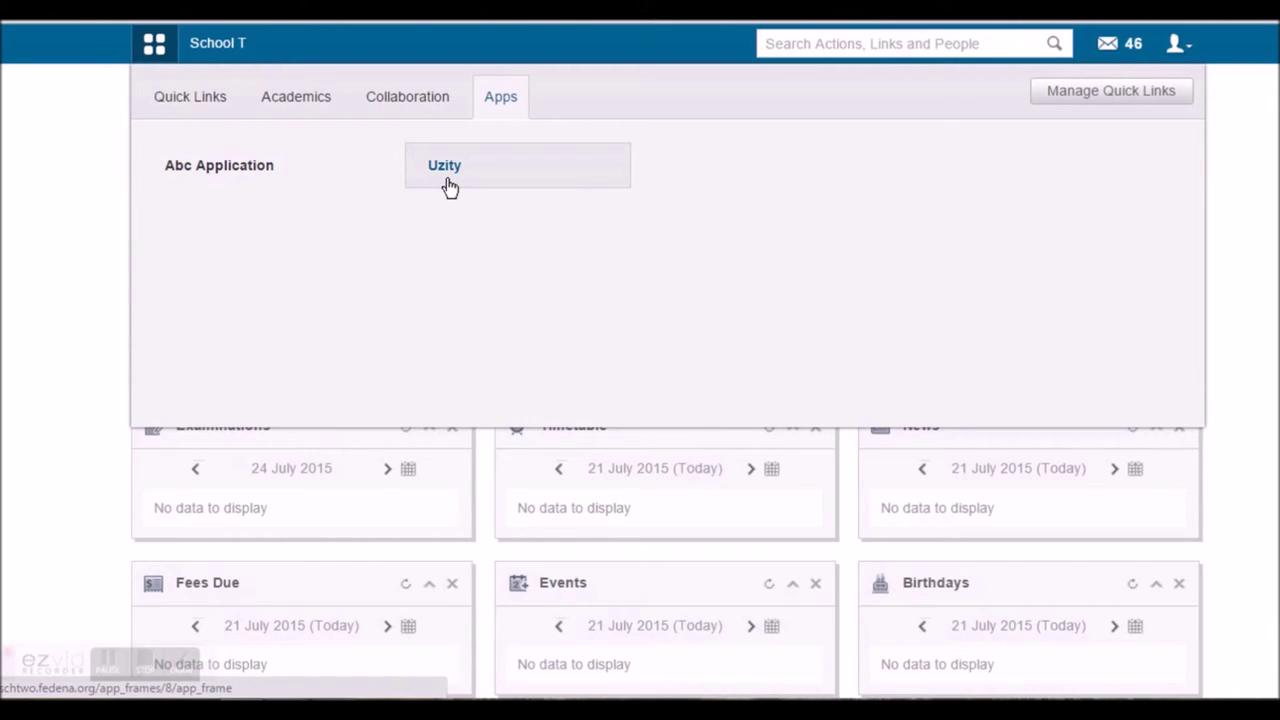
{"action": "left_click", "coordinate": [425, 172]}
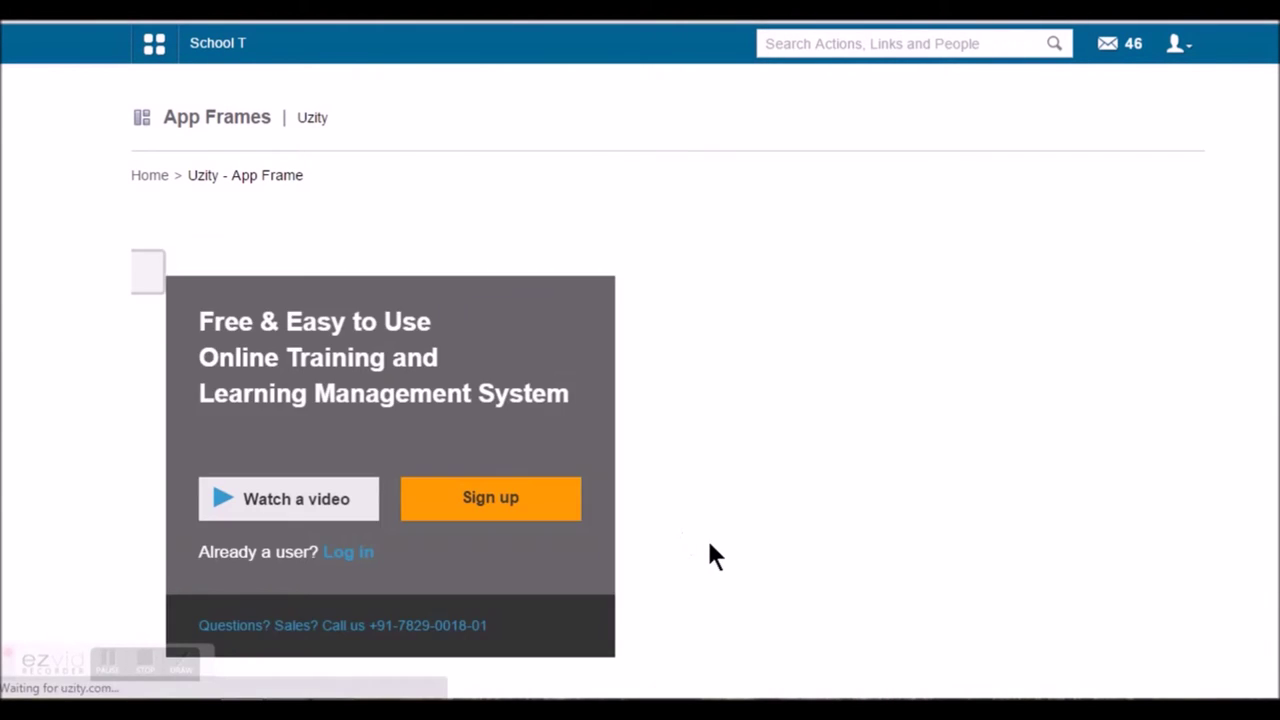
{"action": "scroll", "coordinate": [707, 537], "scroll_direction": "down", "scroll_amount": 2}
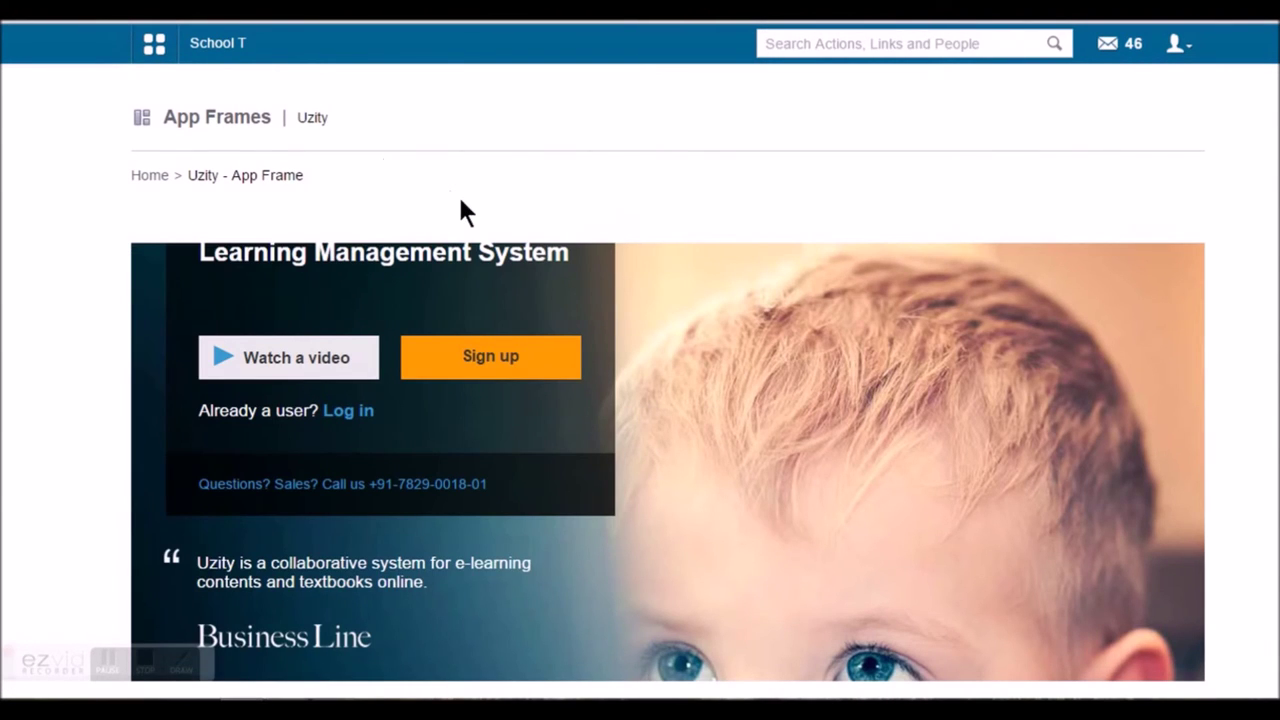
{"action": "scroll", "coordinate": [475, 268], "scroll_direction": "up", "scroll_amount": 2}
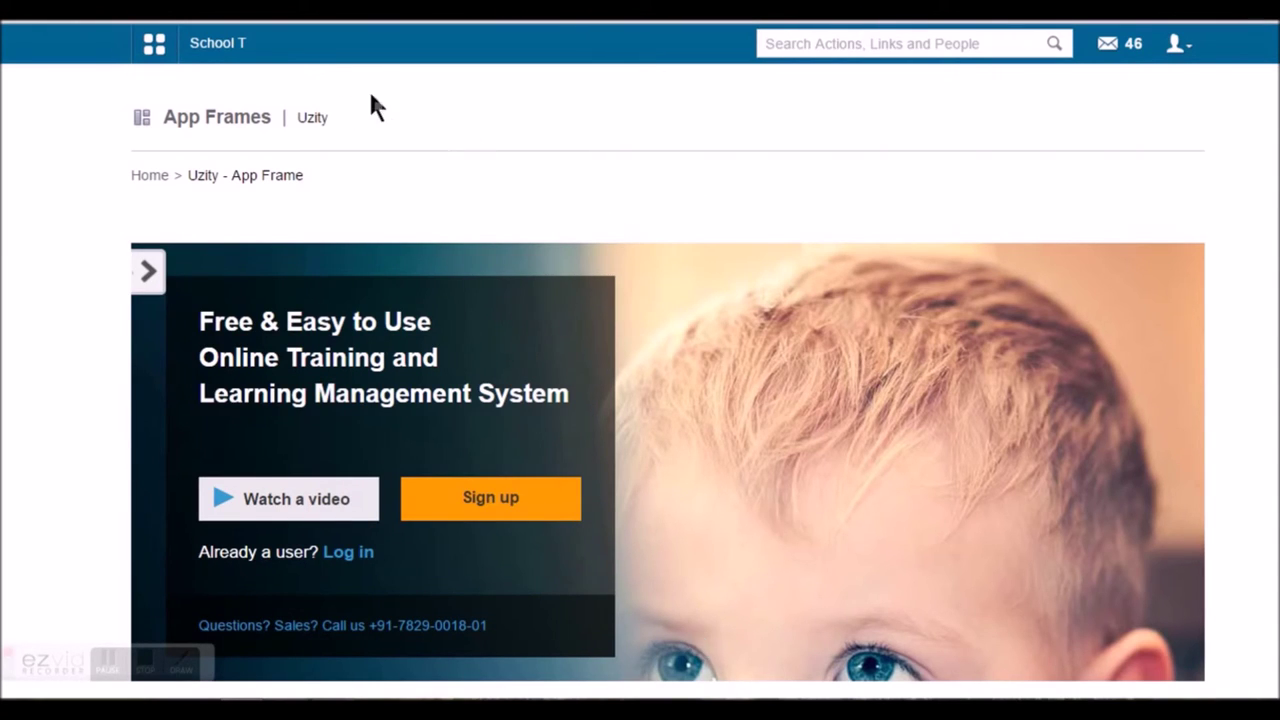
{"action": "left_click", "coordinate": [154, 43]}
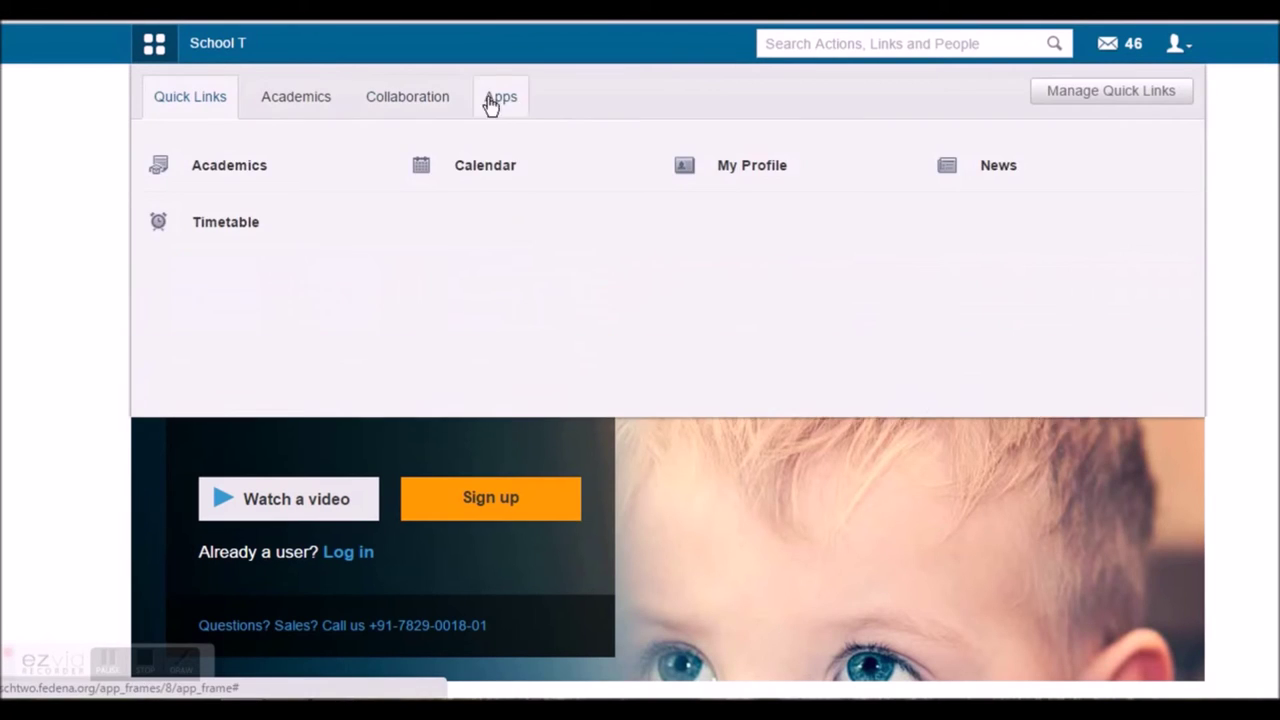
{"action": "left_click", "coordinate": [501, 100]}
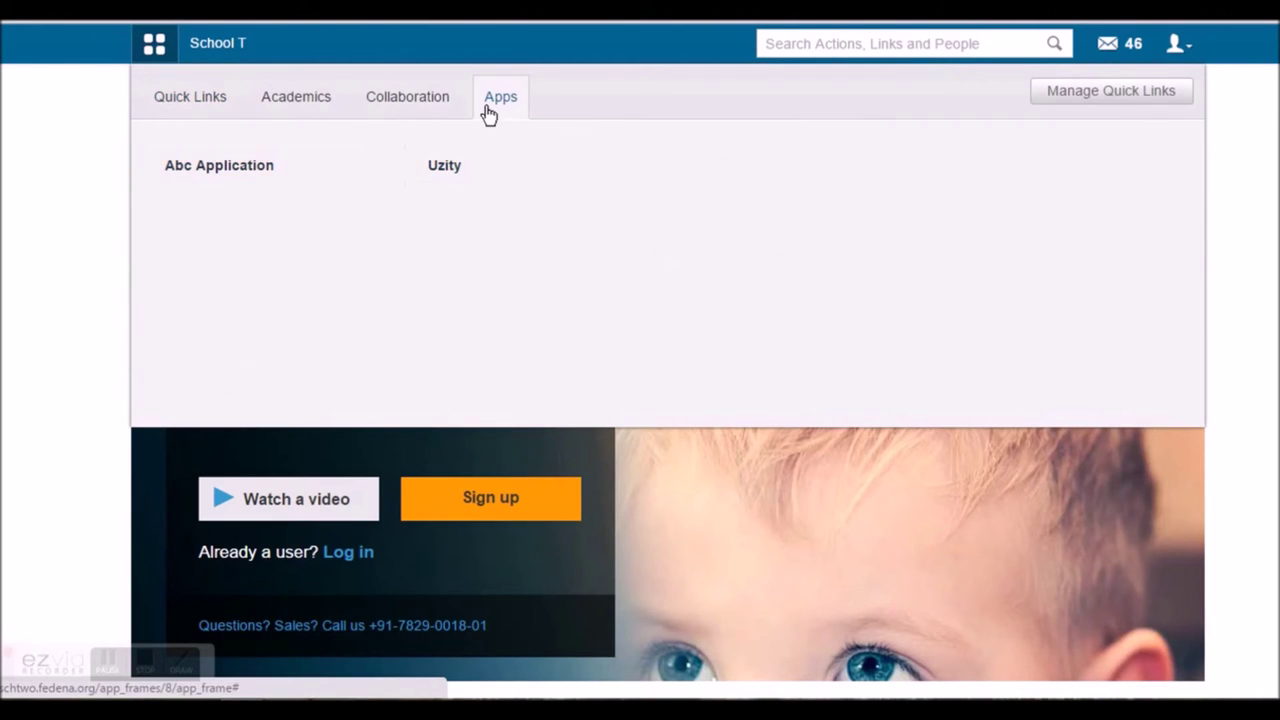
{"action": "left_click", "coordinate": [531, 167]}
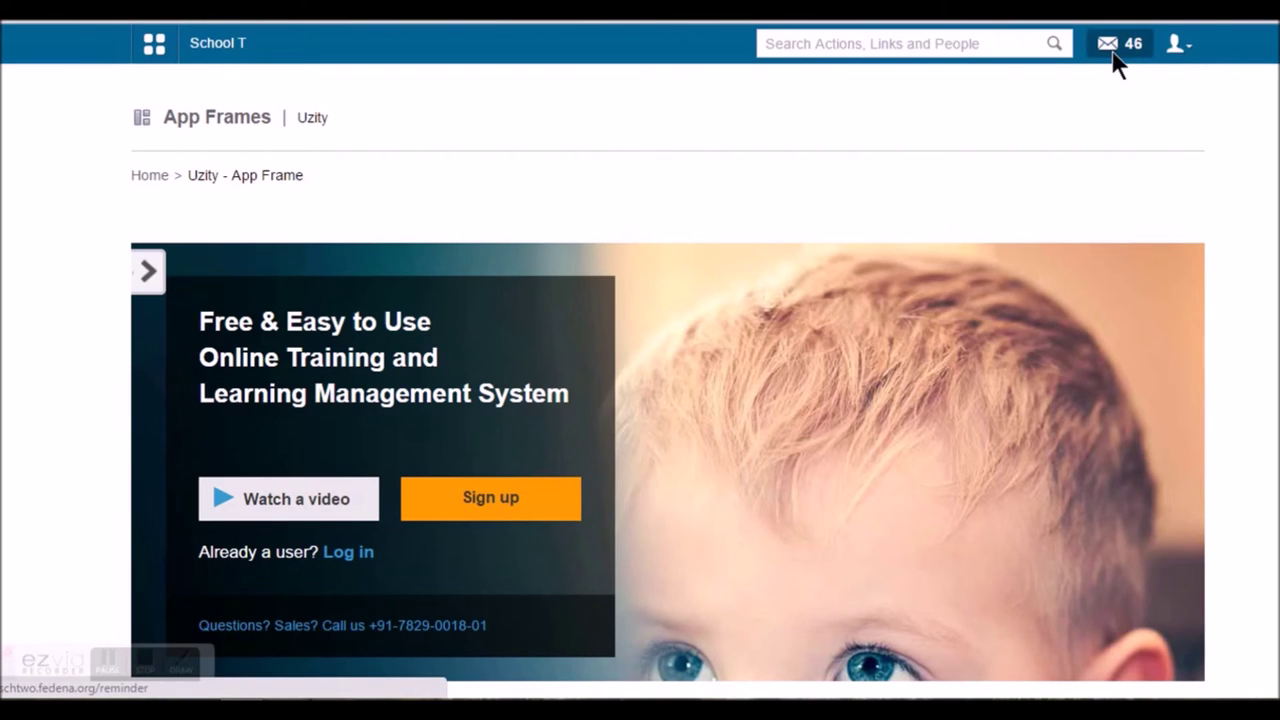
{"action": "left_click", "coordinate": [1114, 61]}
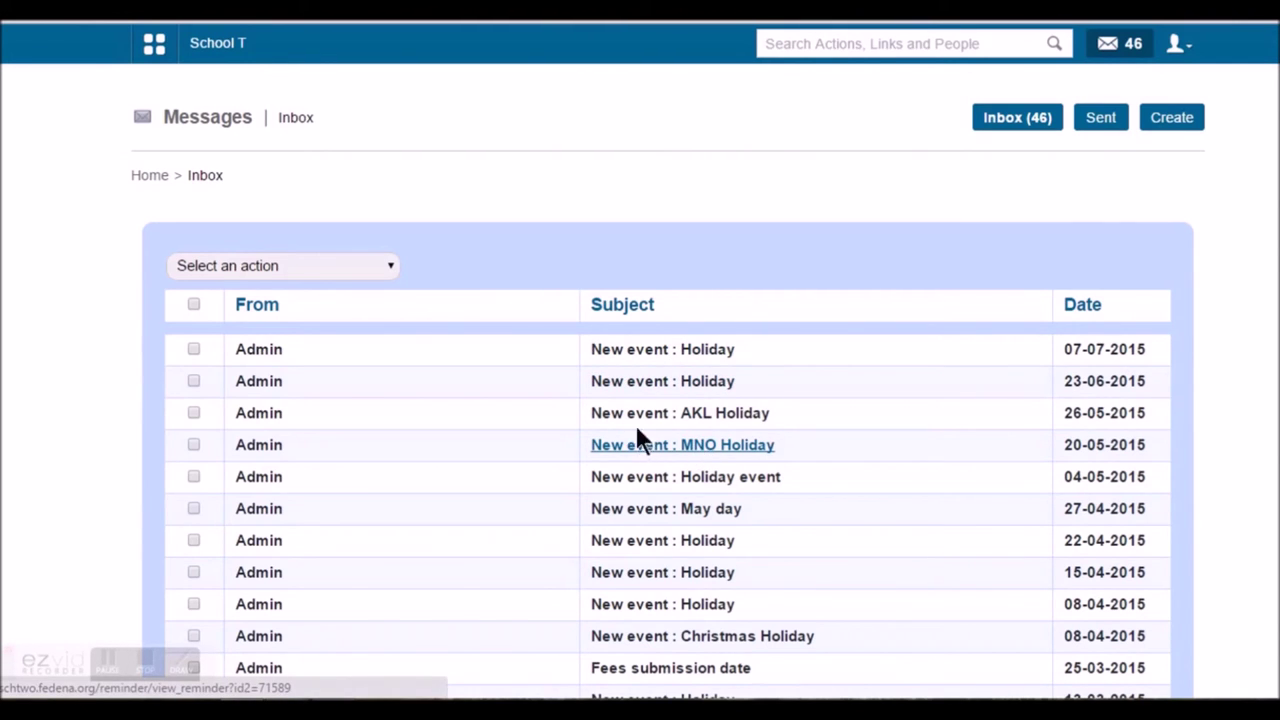
Page through inbox pages 2, 3 and 4, down to the 'Exam Scheduled' message of 04-10-2014
{"action": "scroll", "coordinate": [634, 443], "scroll_direction": "down", "scroll_amount": 2}
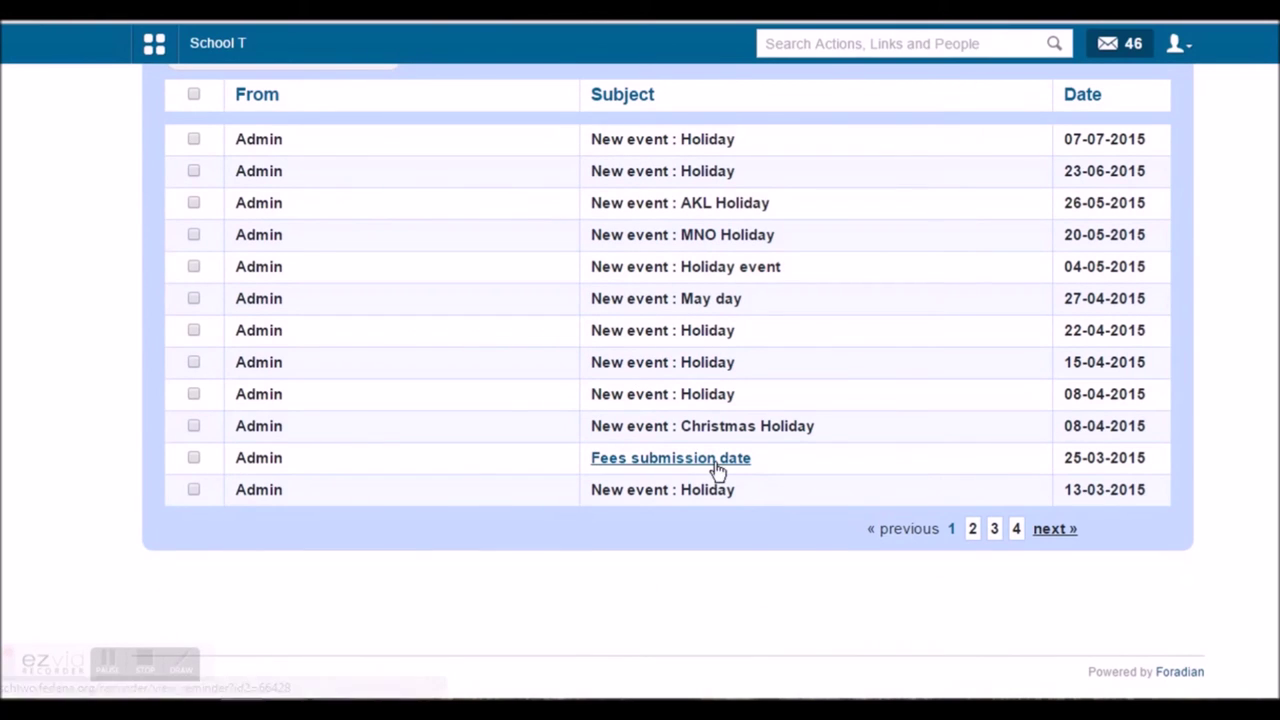
{"action": "left_click", "coordinate": [972, 530]}
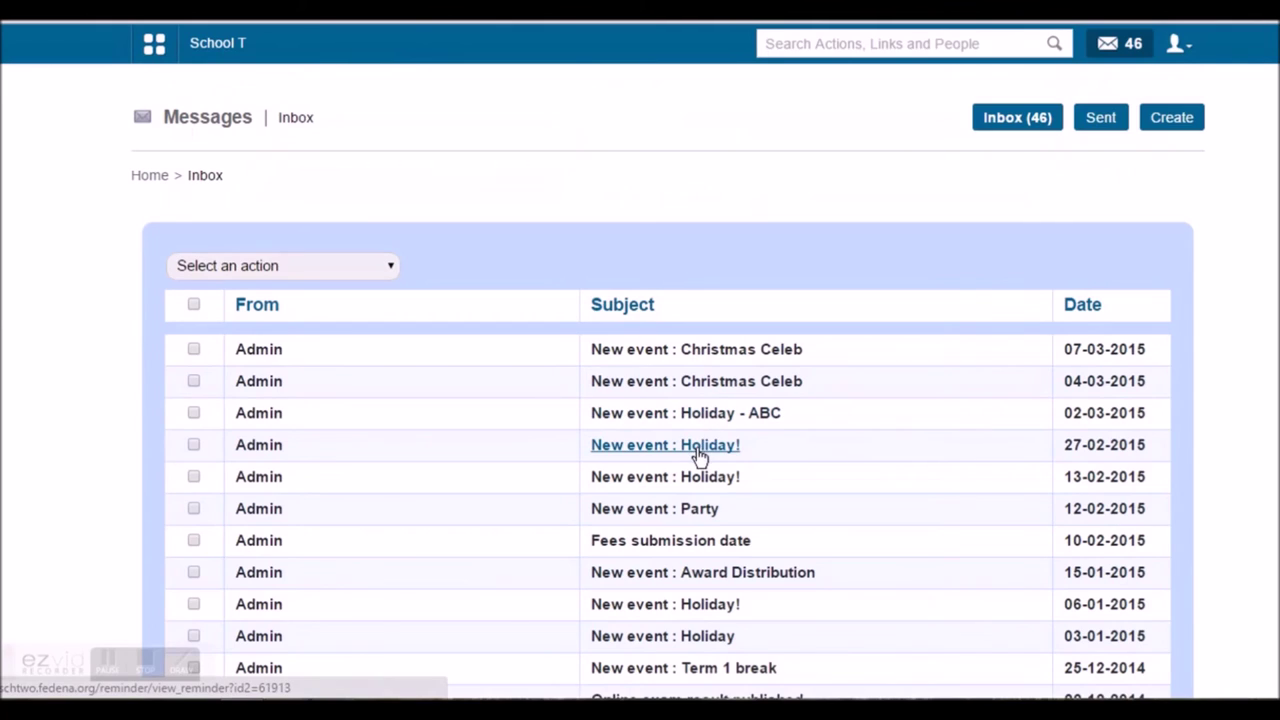
{"action": "scroll", "coordinate": [700, 451], "scroll_direction": "down", "scroll_amount": 2}
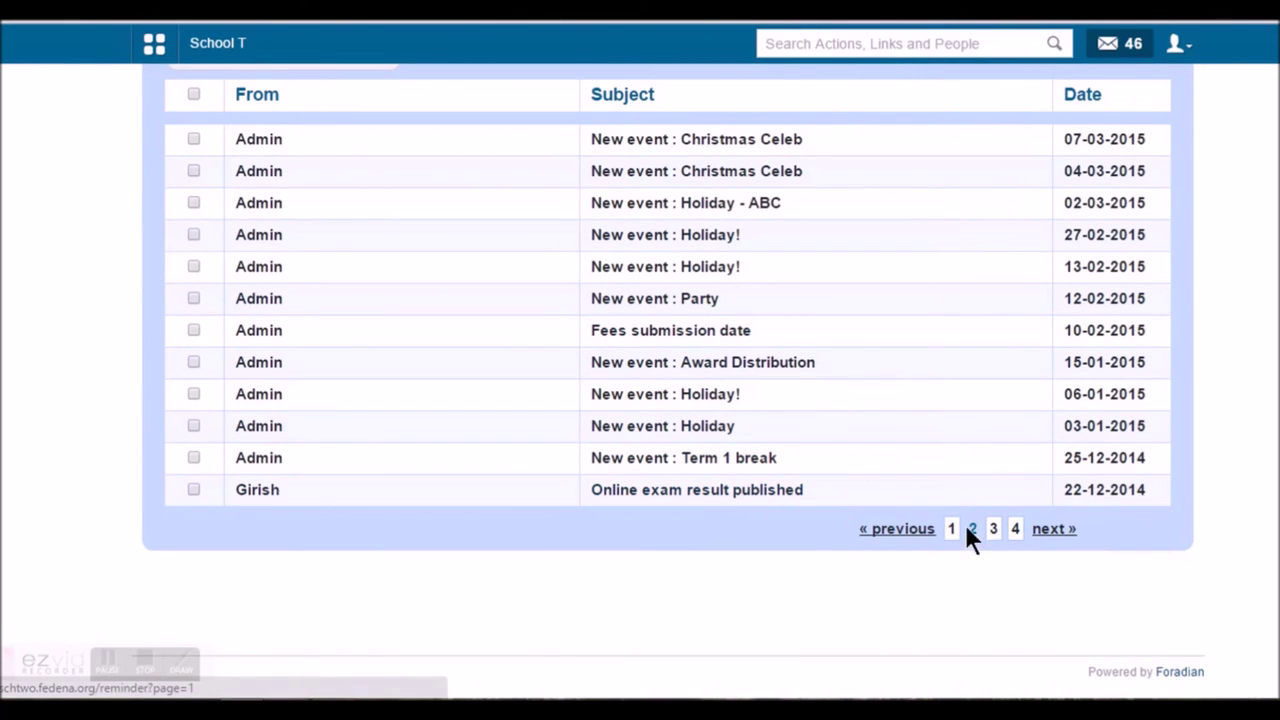
{"action": "left_click", "coordinate": [992, 530]}
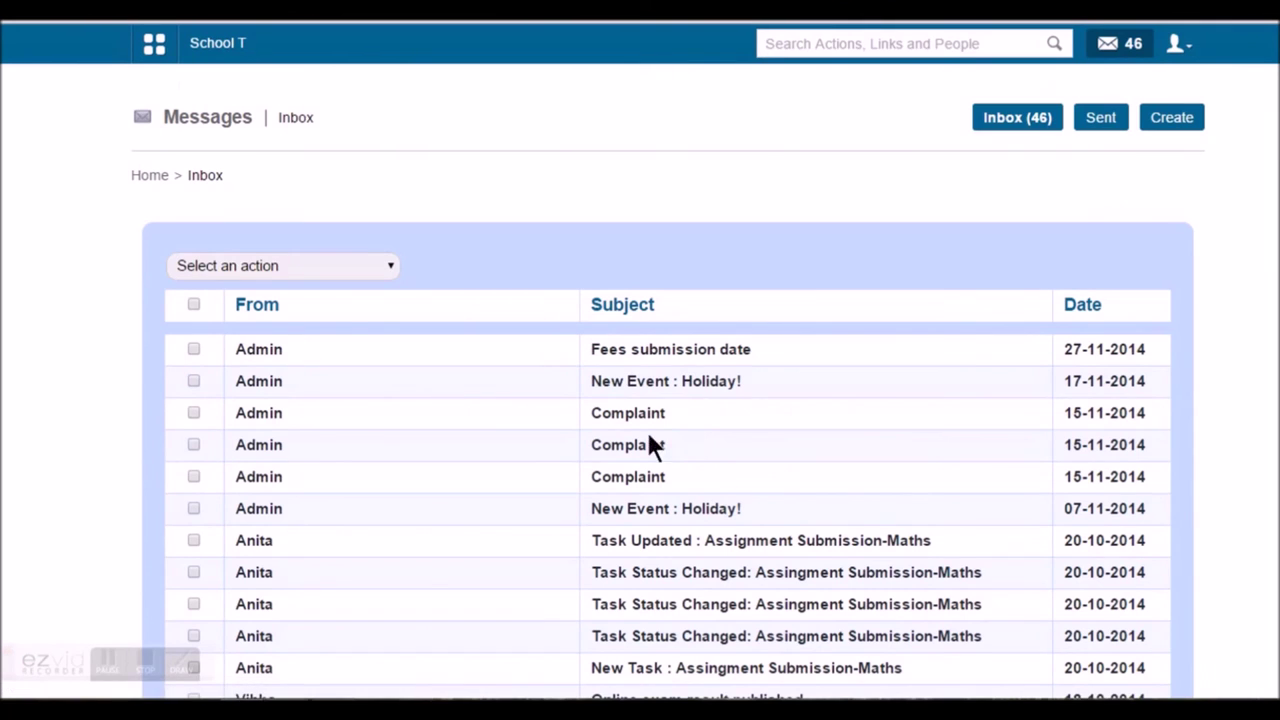
{"action": "scroll", "coordinate": [675, 473], "scroll_direction": "down", "scroll_amount": 2}
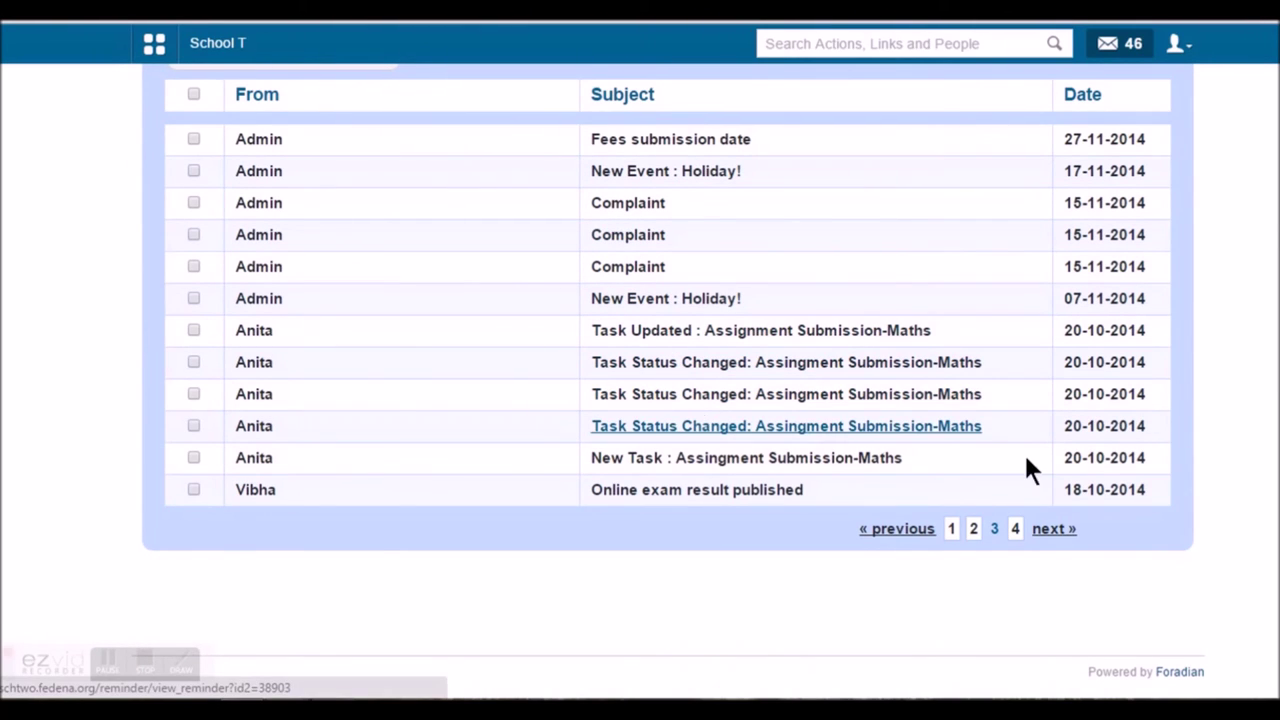
{"action": "left_click", "coordinate": [1015, 528]}
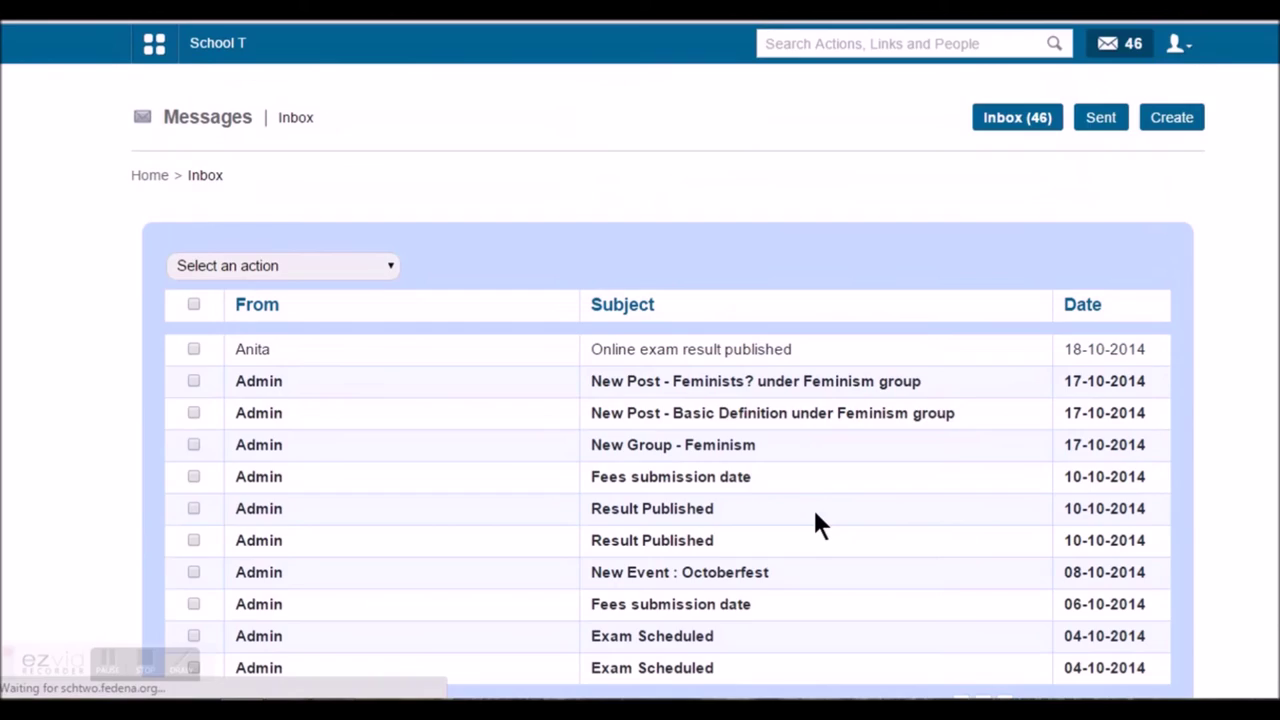
{"action": "scroll", "coordinate": [729, 520], "scroll_direction": "down", "scroll_amount": 2}
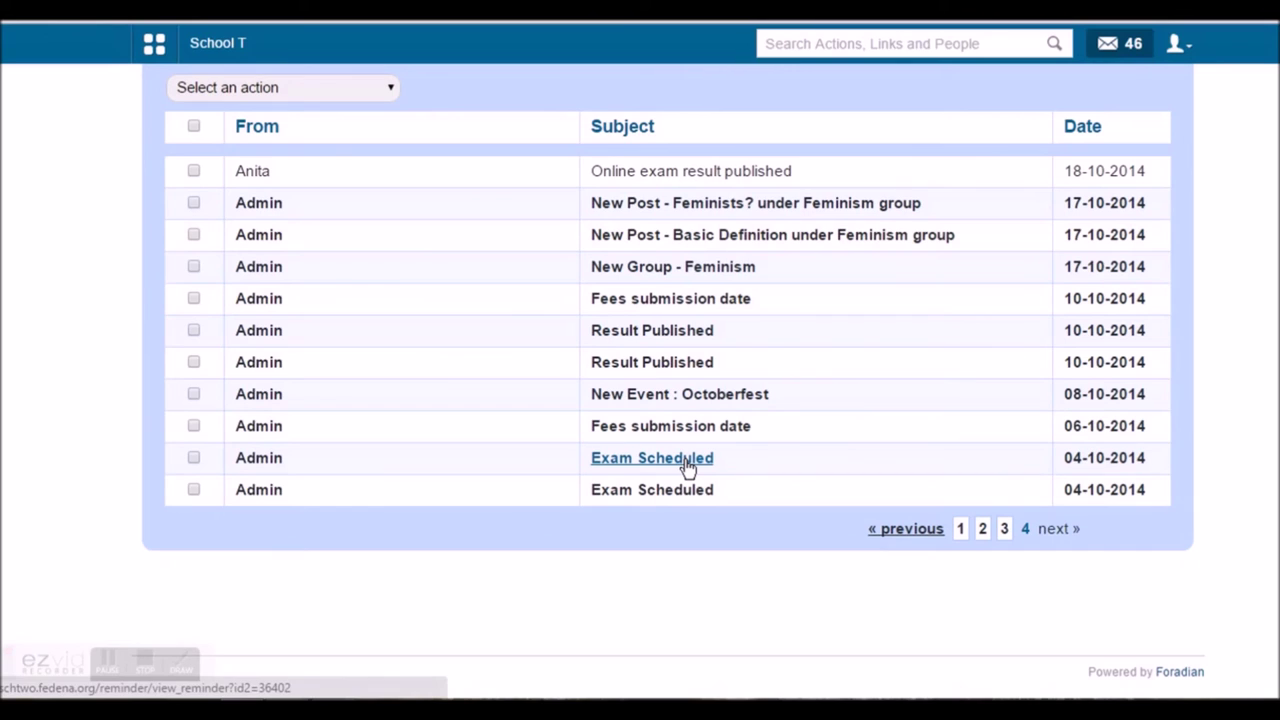
{"action": "scroll", "coordinate": [690, 412], "scroll_direction": "up", "scroll_amount": 2}
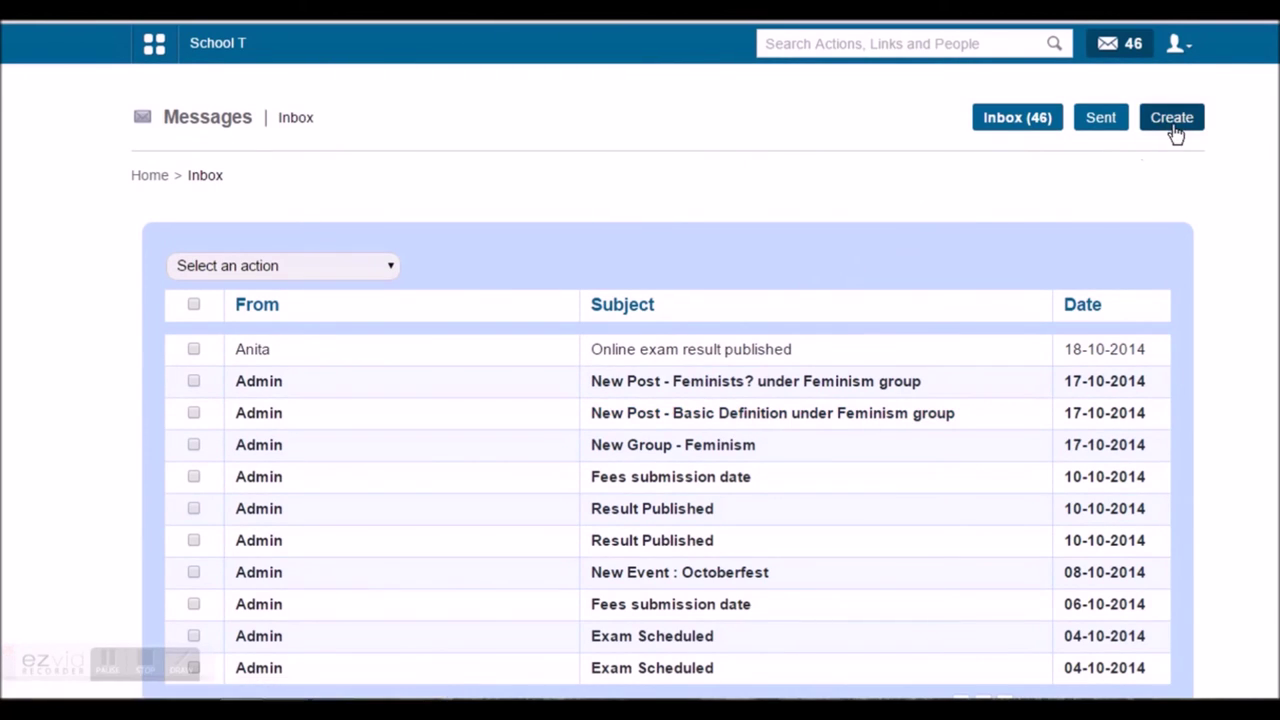
Start a new message and look over the staff department choices without picking one
{"action": "left_click", "coordinate": [664, 386]}
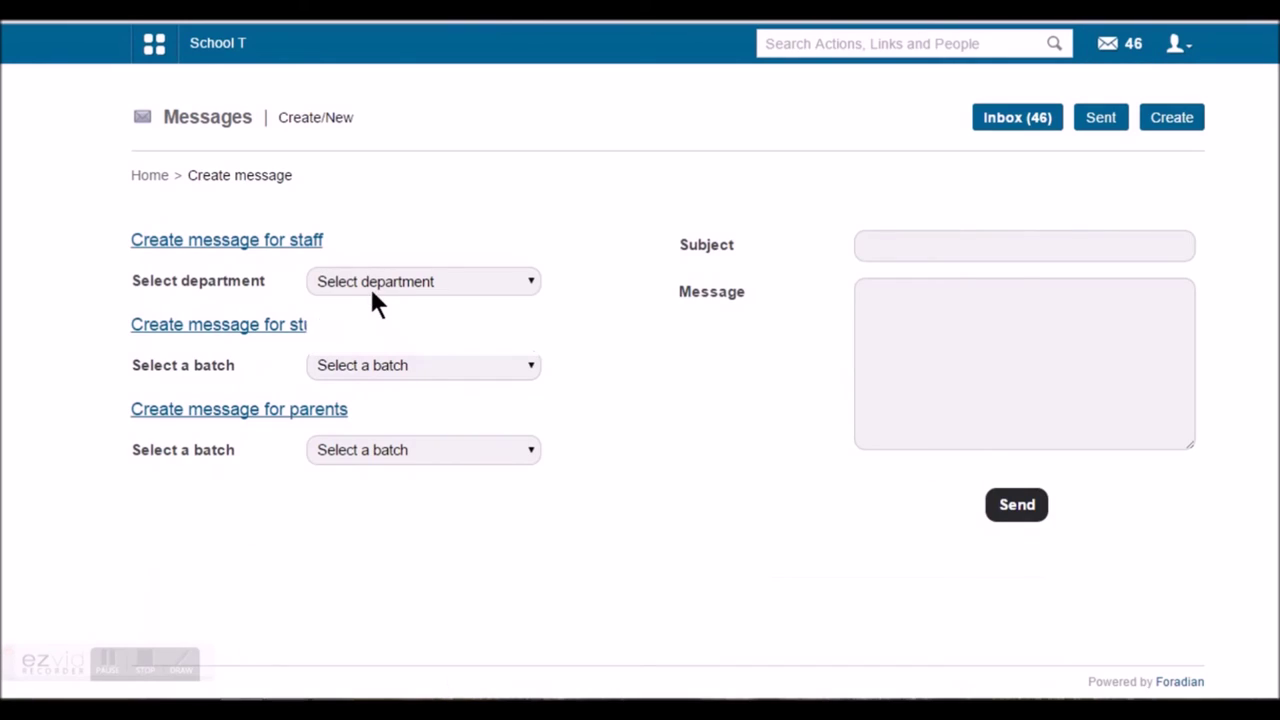
{"action": "left_click", "coordinate": [370, 285]}
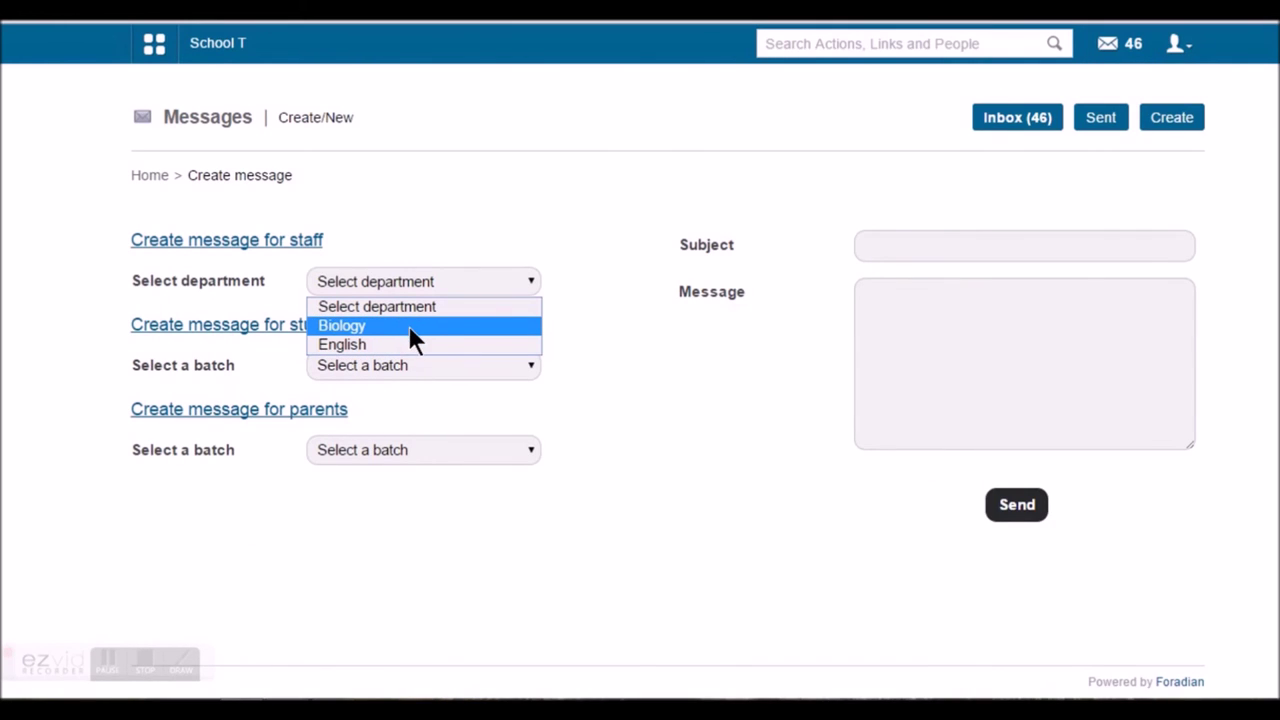
{"action": "left_click", "coordinate": [489, 366]}
Choose batch K2 - A 2014 for both students and parents, then go to Subject and Message
{"action": "left_click", "coordinate": [480, 366]}
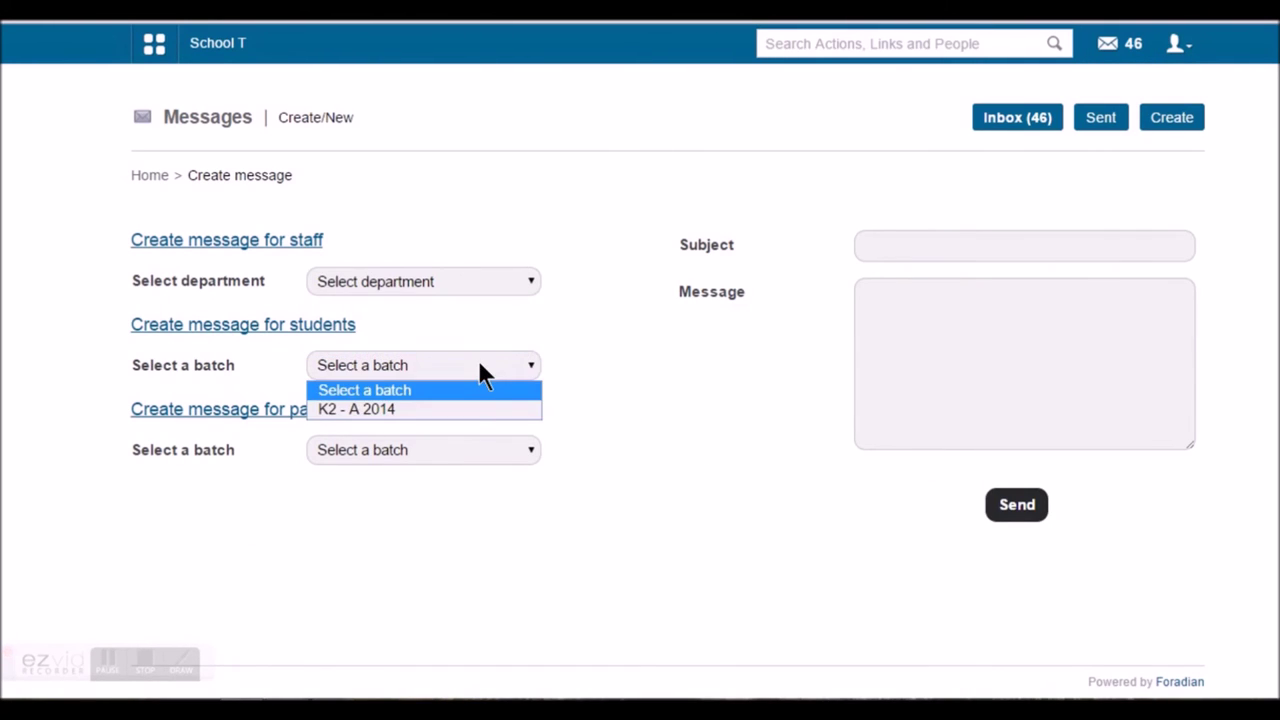
{"action": "left_click", "coordinate": [465, 411]}
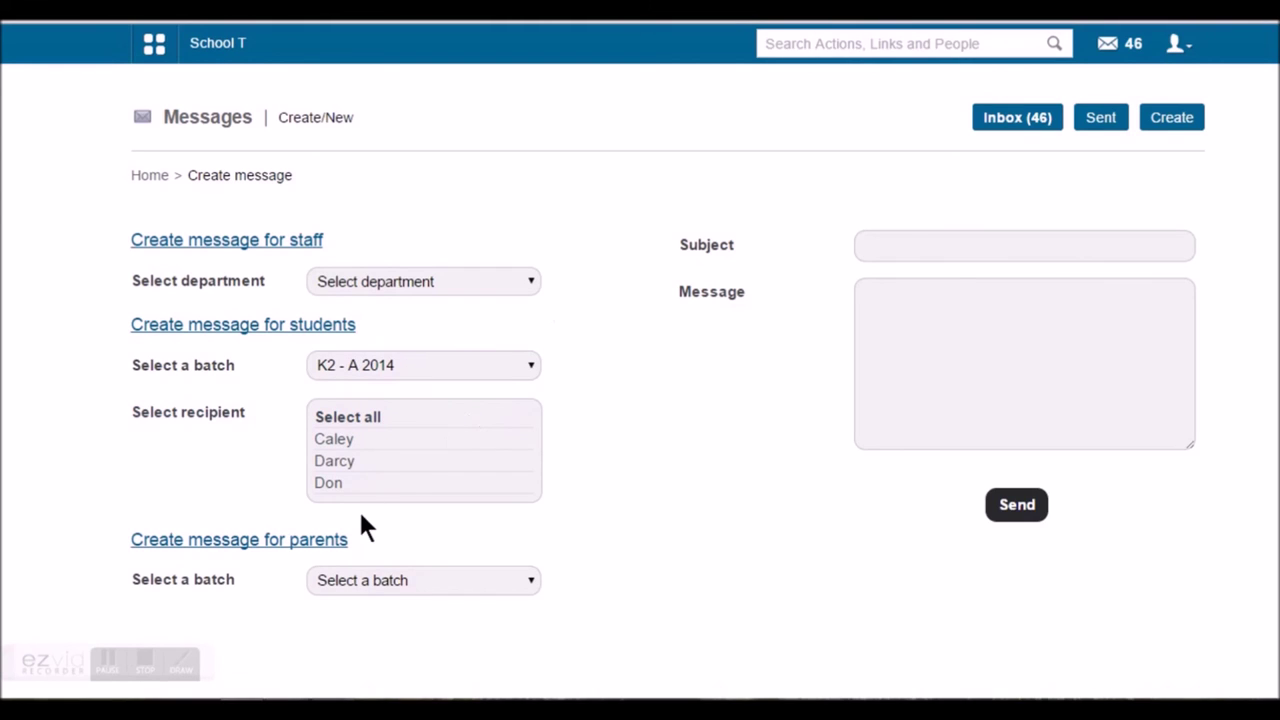
{"action": "left_click", "coordinate": [428, 580]}
{"action": "left_click", "coordinate": [437, 622]}
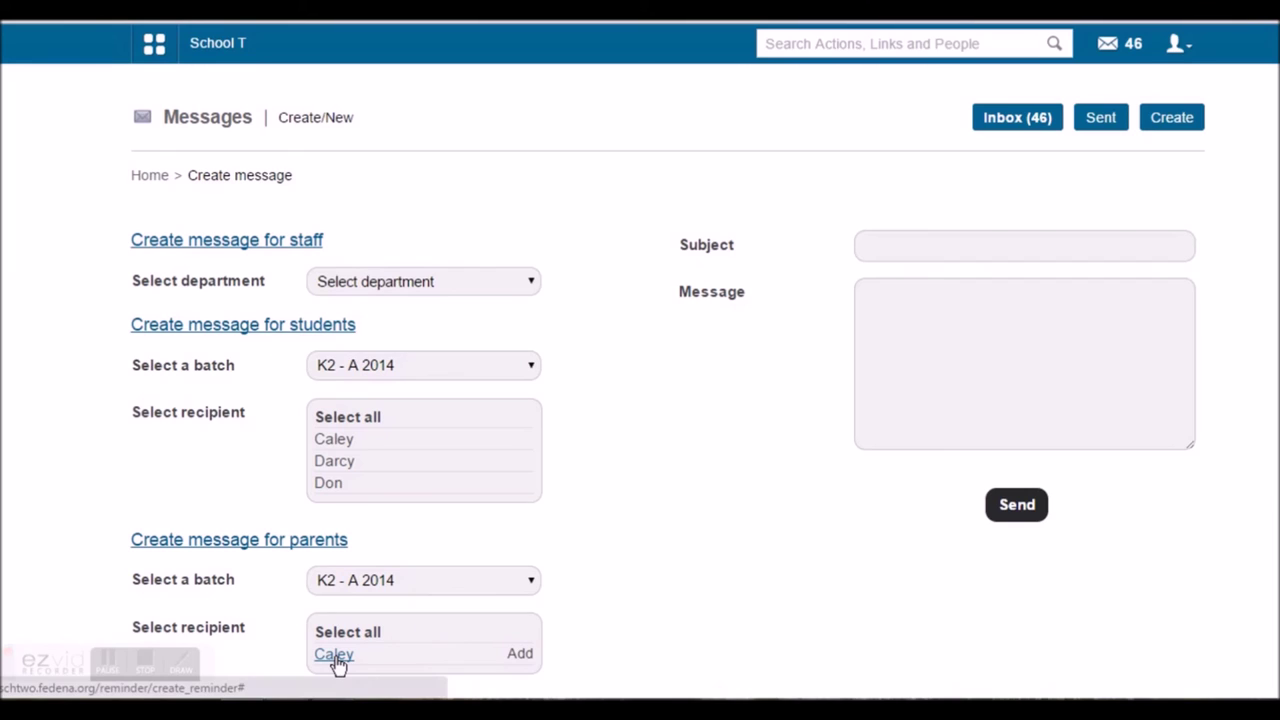
{"action": "left_click", "coordinate": [868, 246]}
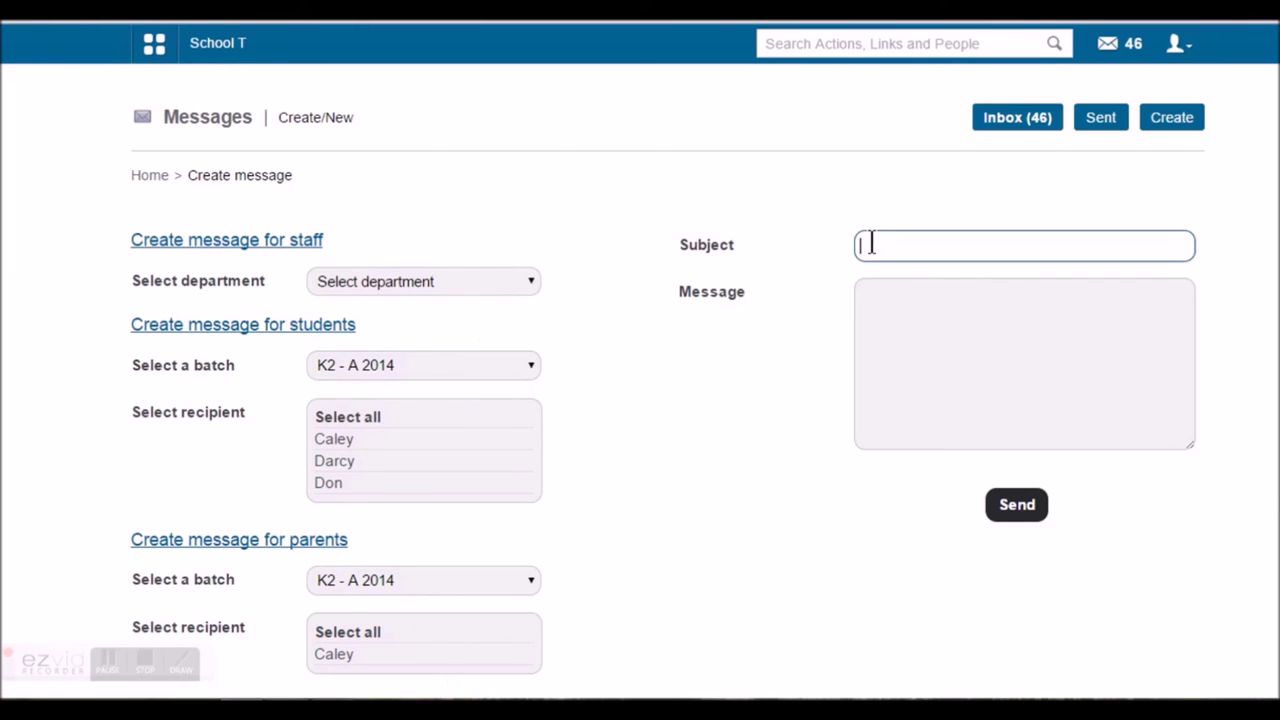
{"action": "left_click", "coordinate": [899, 347]}
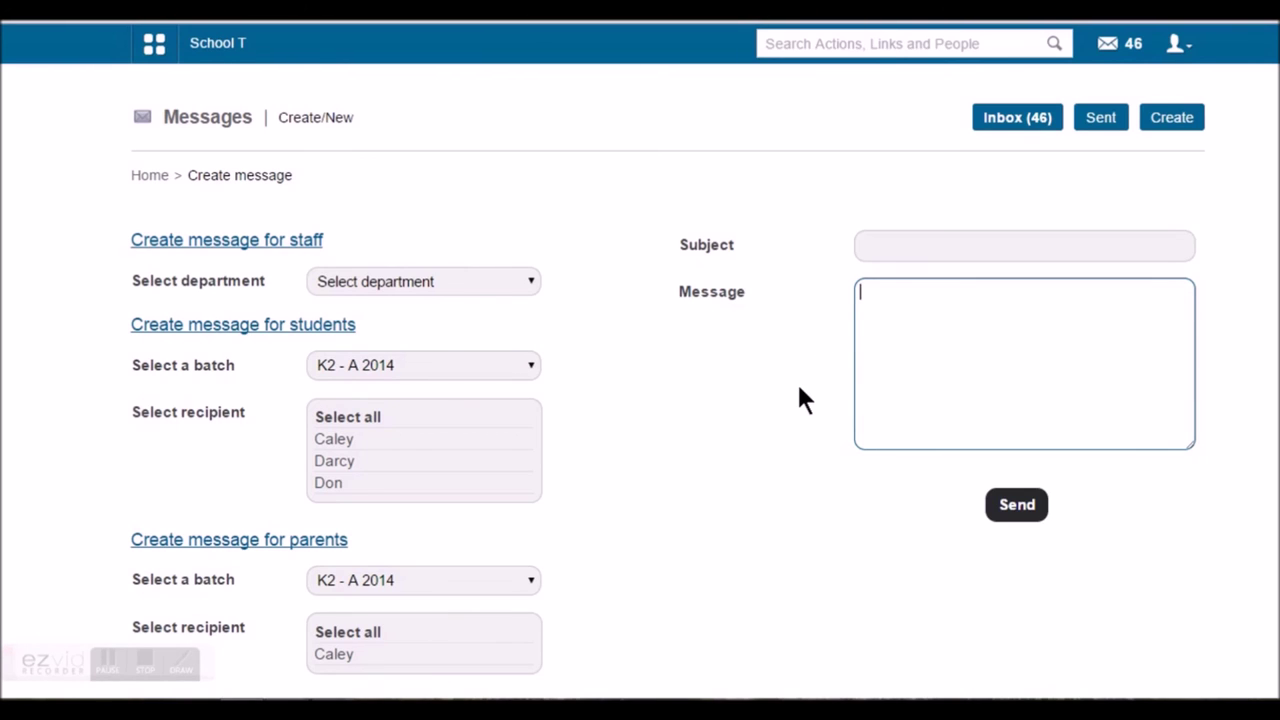
{"action": "left_click", "coordinate": [154, 43]}
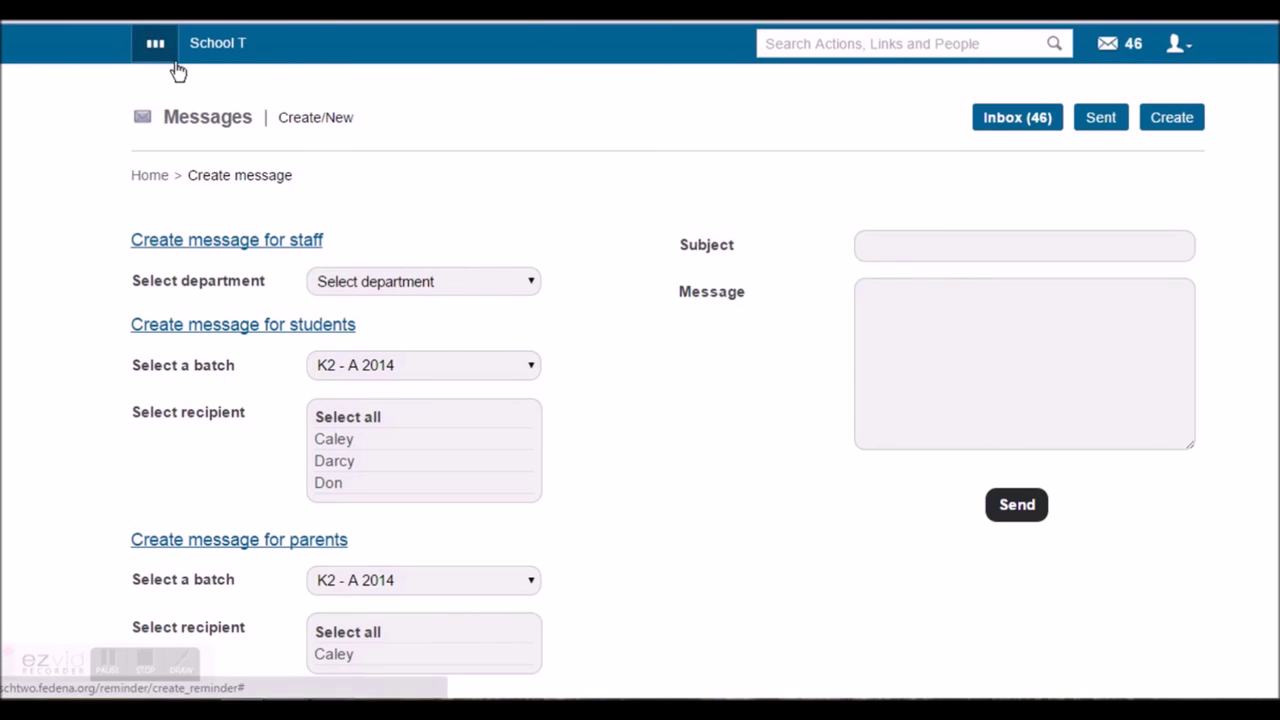